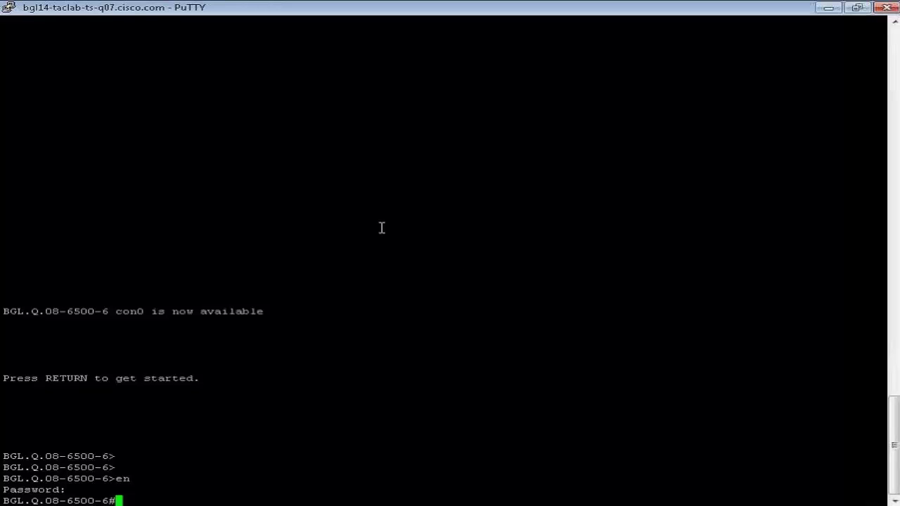
Change the PuTTY terminal font to Courier New 14-point and apply it to the session
right_click(116, 10)
click(233, 151)
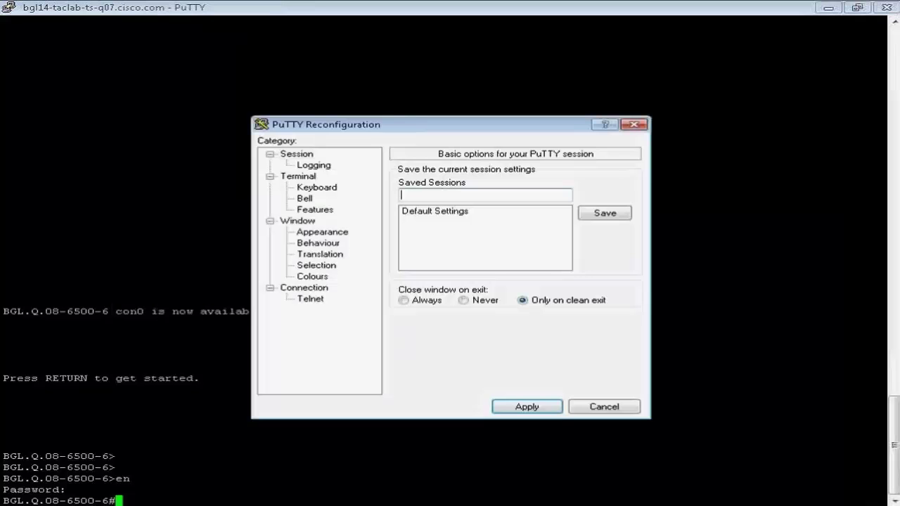
click(321, 232)
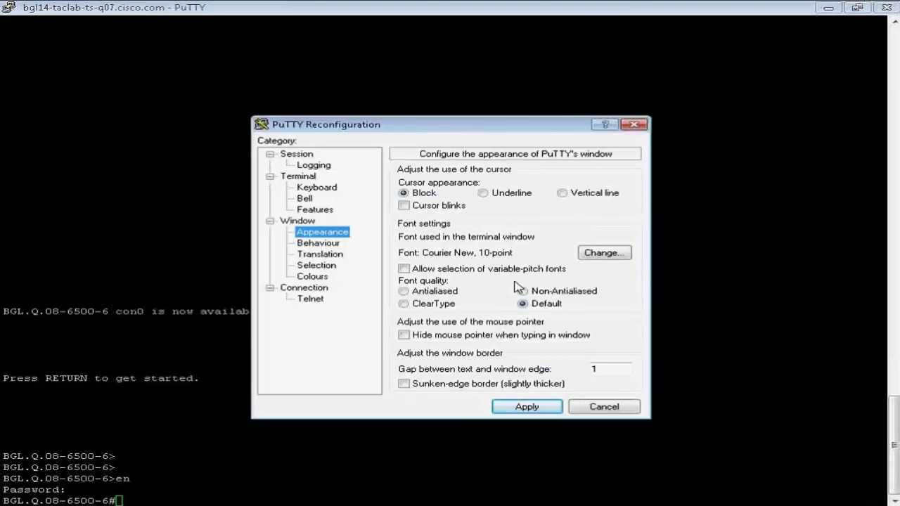
click(602, 252)
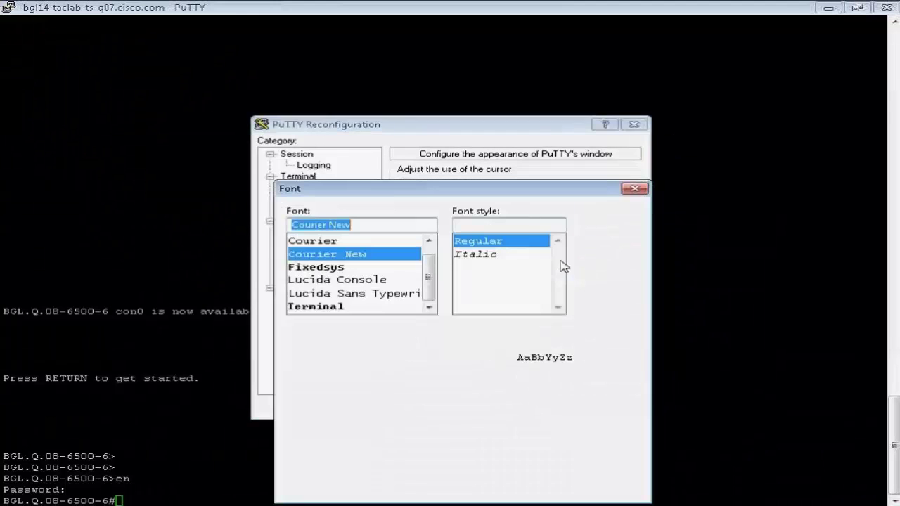
click(599, 271)
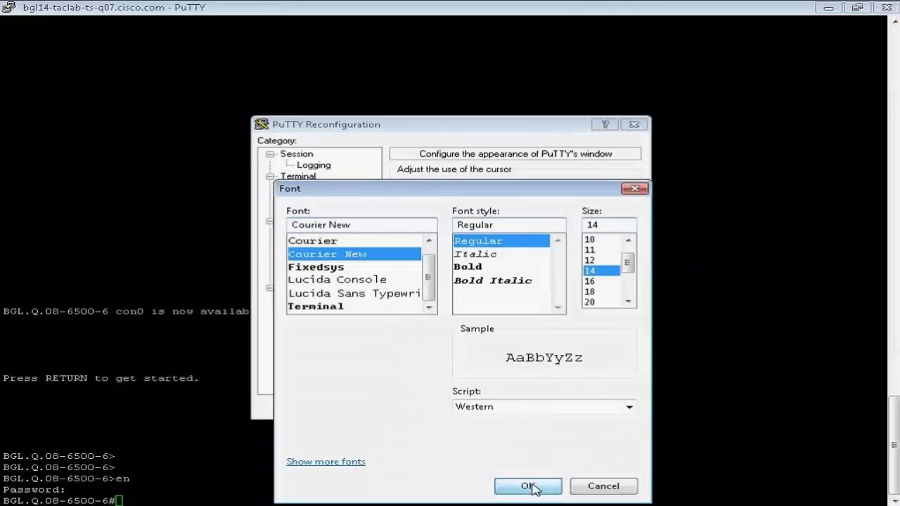
click(528, 485)
click(526, 462)
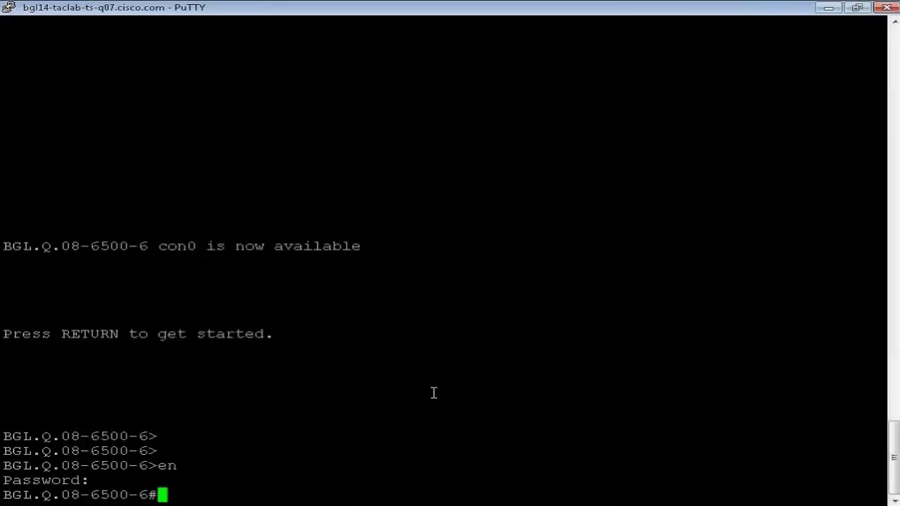
Run 'sh ver' and mark the WS-C6504-E chassis model running IOS 12.2(33)SXJ1
key(Return)
key(Return)
key(Return)
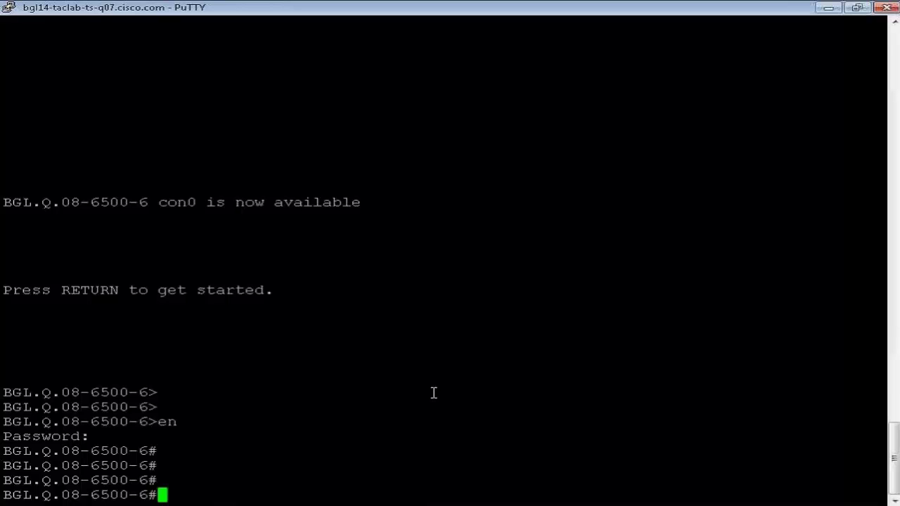
text(sh ver)
key(Return)
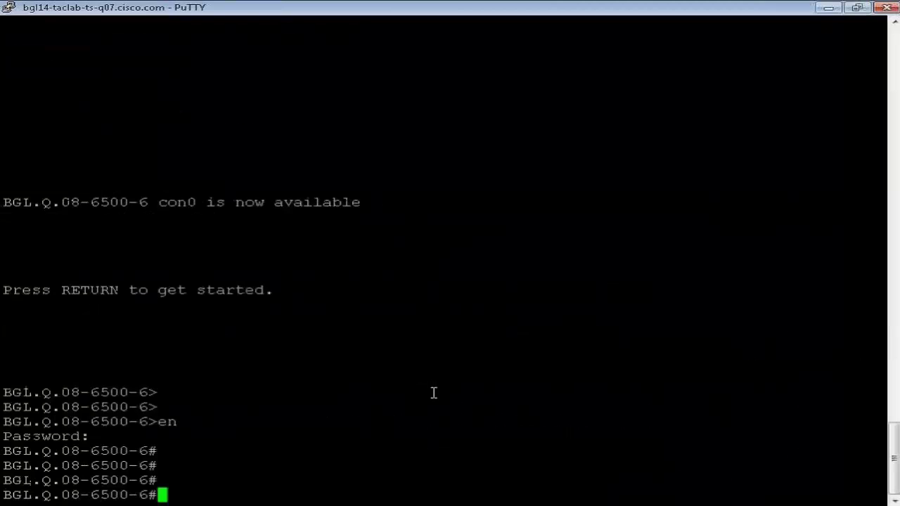
text(sh ver)
key(Return)
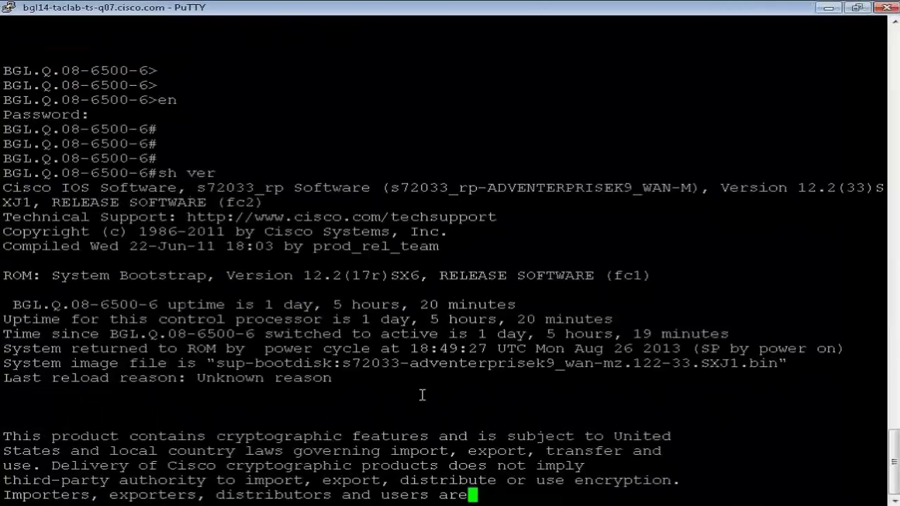
double_click(67, 320)
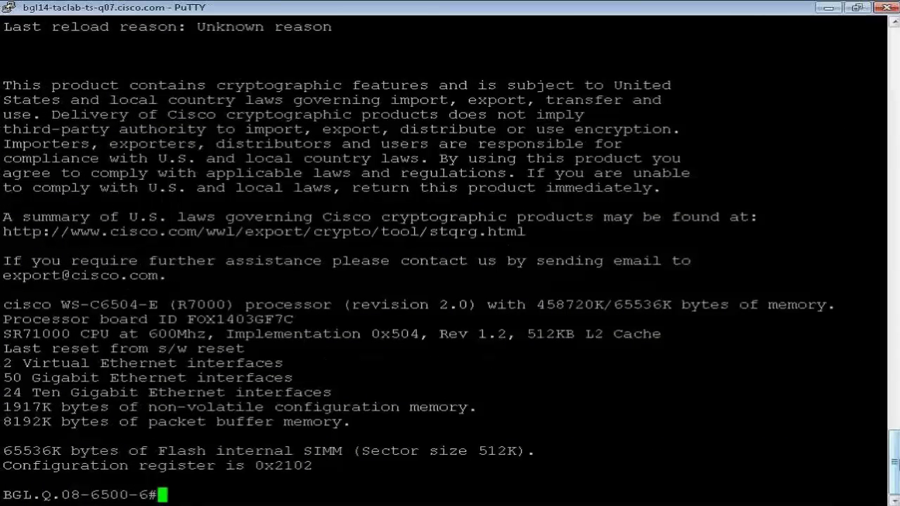
drag(894, 458, 894, 439)
scroll(774, 264, down, 4)
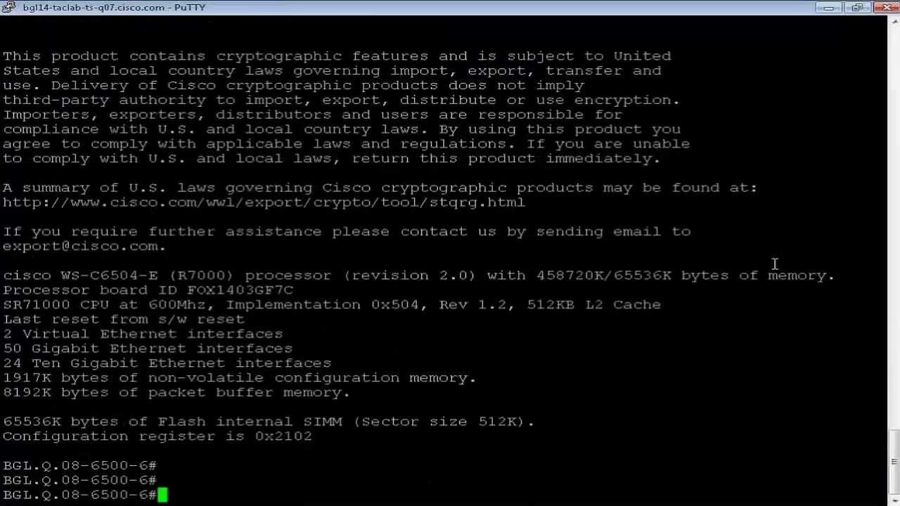
Run 'sh process cpu sorted' to list processes by CPU usage
key(Return)
text(sh ver)
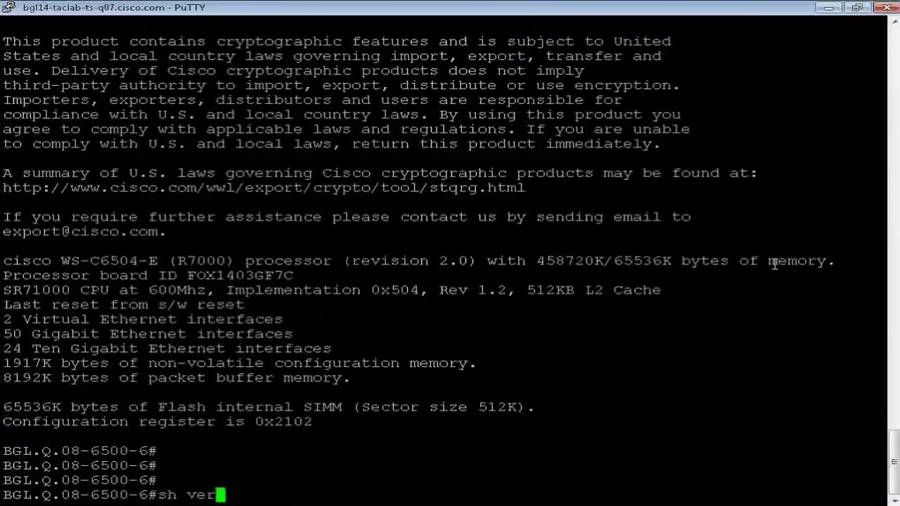
key(BackSpace)
key(BackSpace)
key(BackSpace)
text(proc)
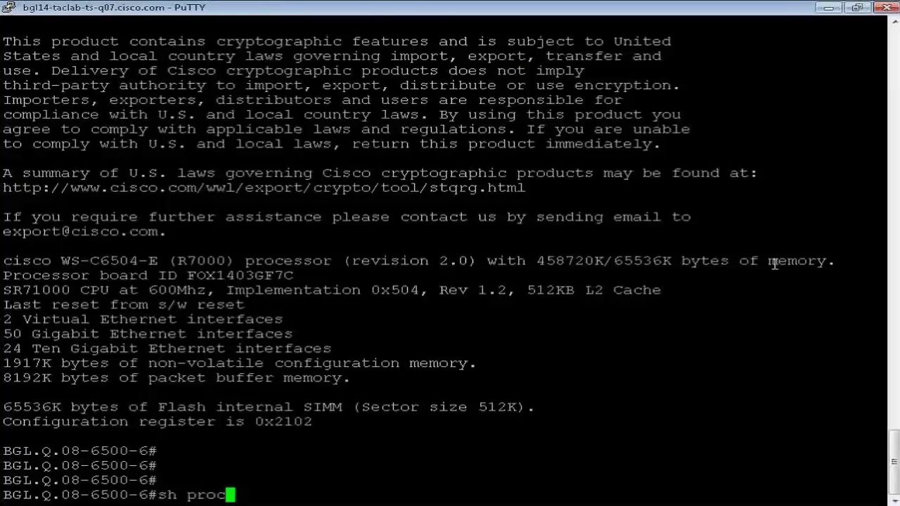
text(ess s)
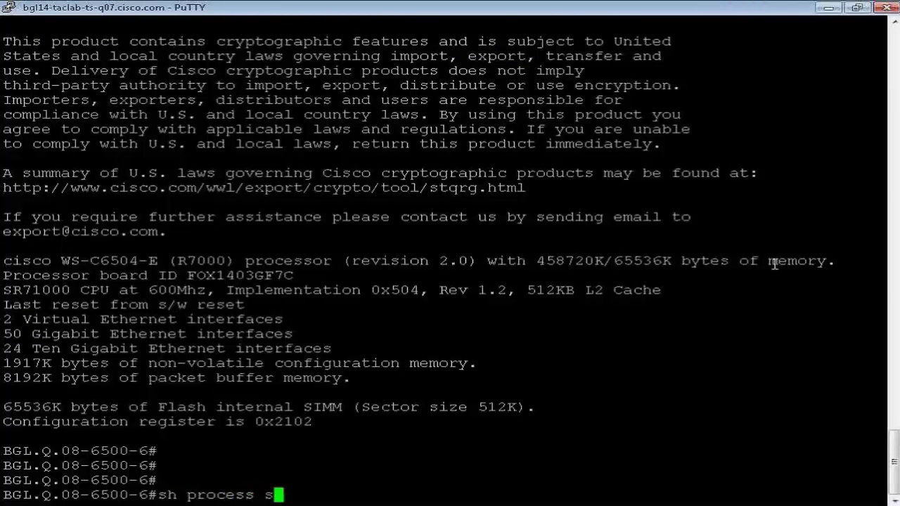
text(orte)
key(BackSpace)
key(BackSpace)
key(BackSpace)
key(BackSpace)
key(BackSpace)
text(cpu sorted)
key(Return)
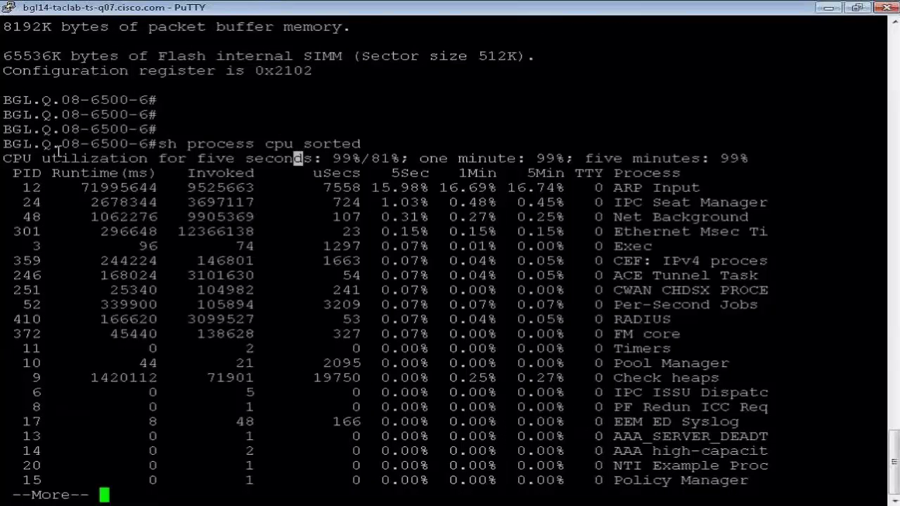
Highlight the 99%/81% CPU figures and the top ARP Input row, then quit paging
drag(6, 161, 773, 158)
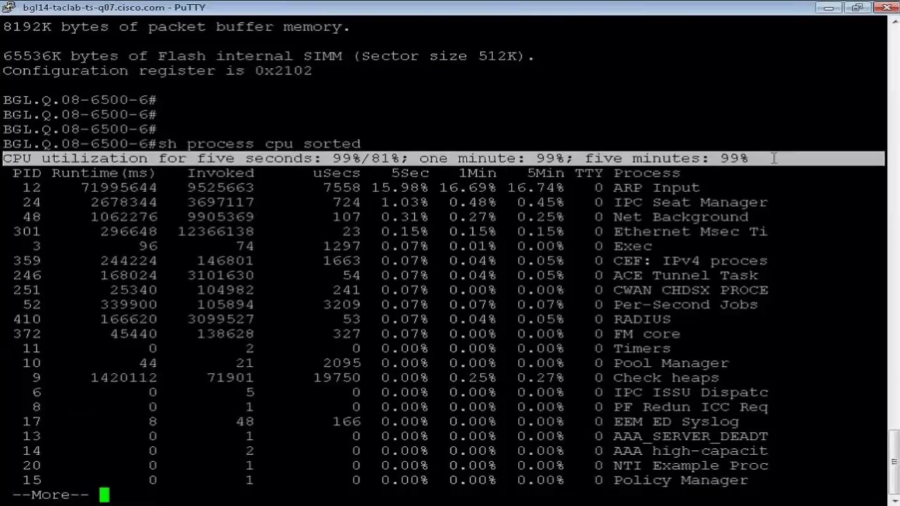
click(743, 176)
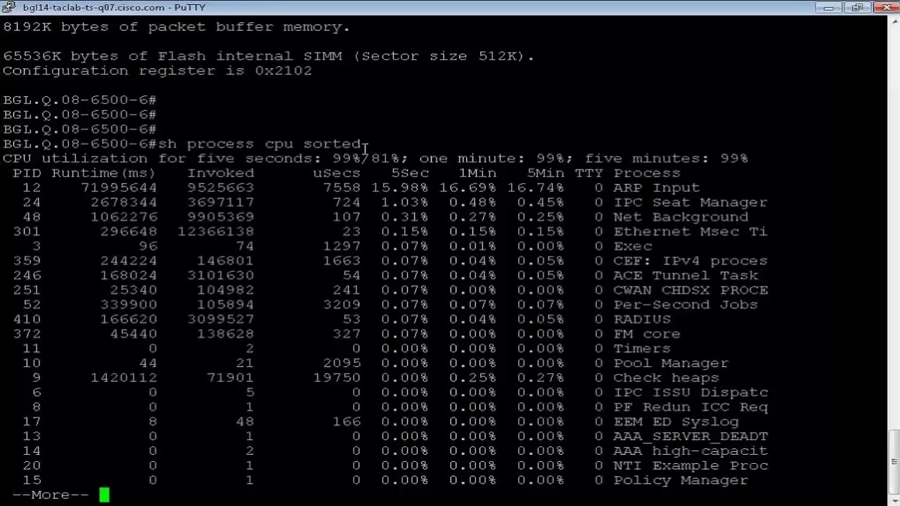
drag(362, 156, 338, 159)
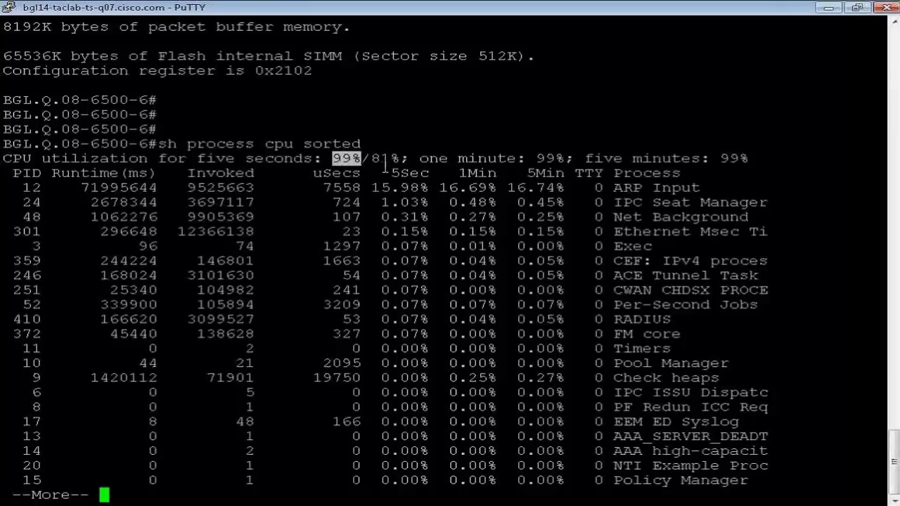
drag(408, 159, 372, 159)
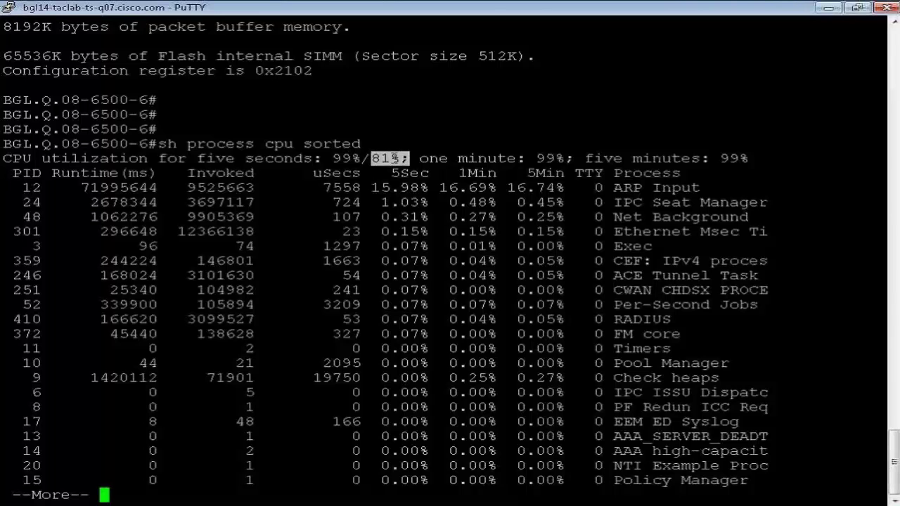
drag(717, 201, 383, 185)
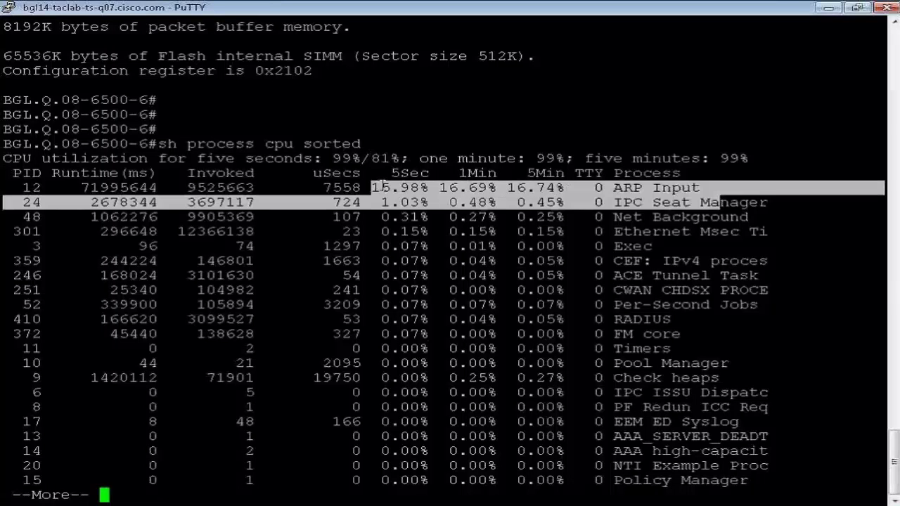
click(600, 220)
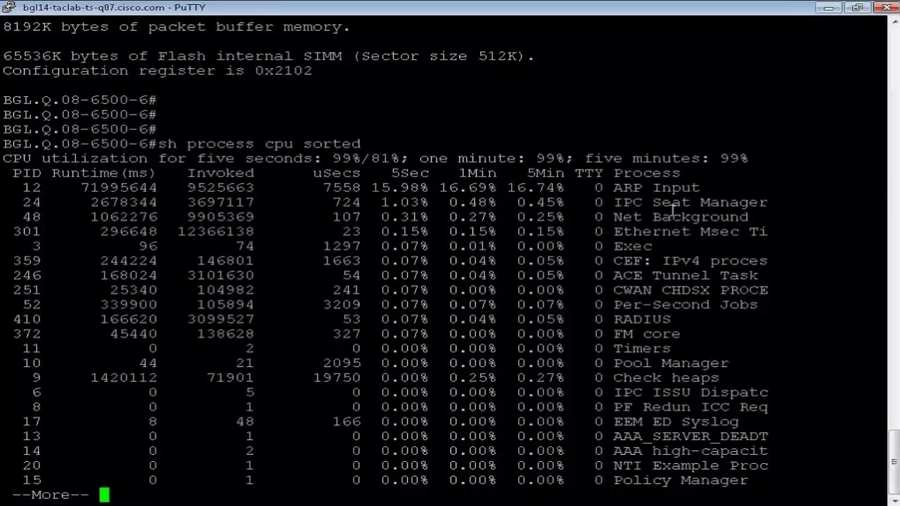
drag(702, 188, 378, 184)
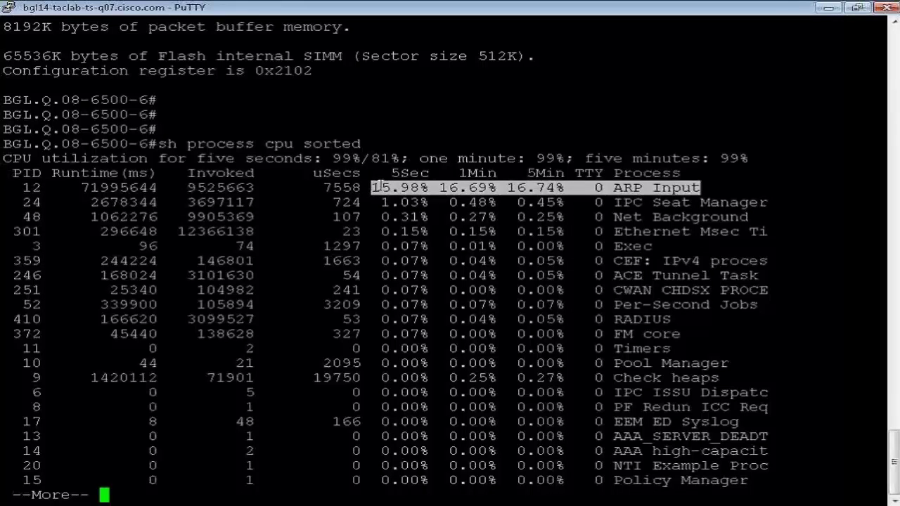
click(462, 247)
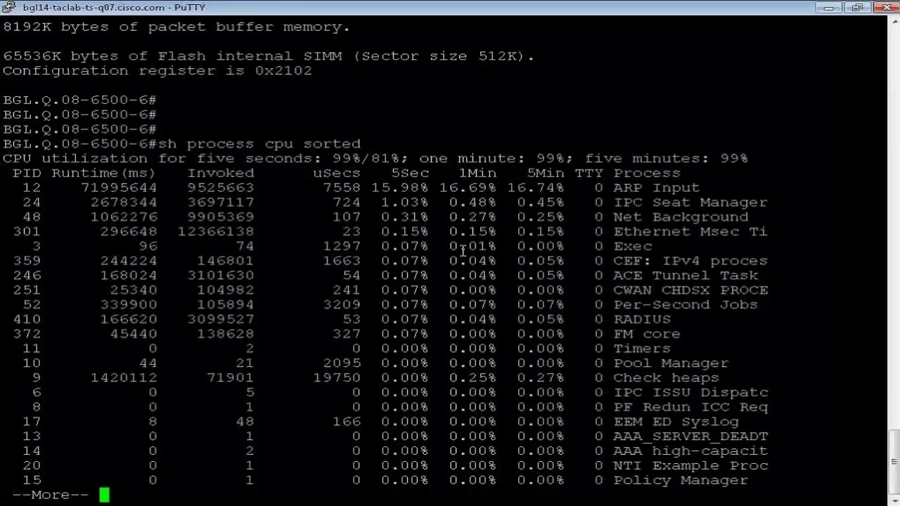
key(q)
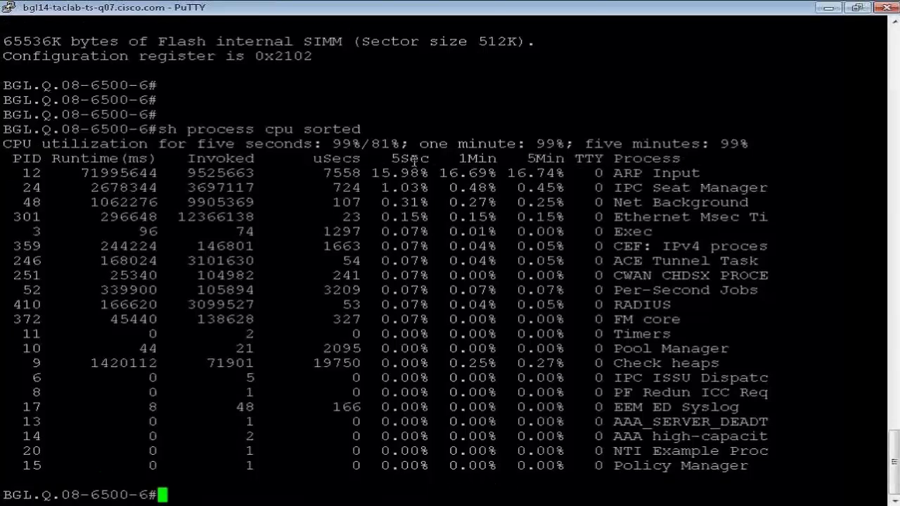
drag(371, 144, 386, 143)
click(448, 130)
Discard a partial netdr command and run 'show process cpu history' instead
text(sh)
key(BackSpace)
key(BackSpace)
key(BackSpace)
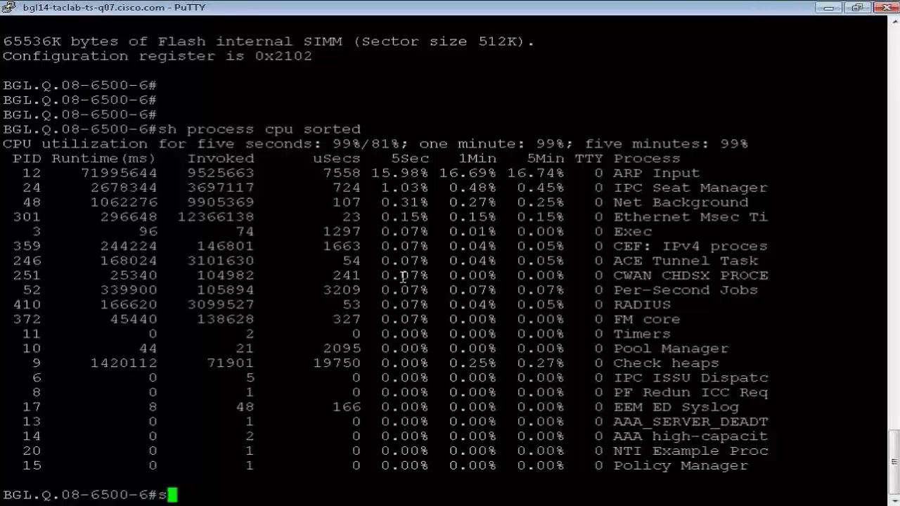
text(debug )
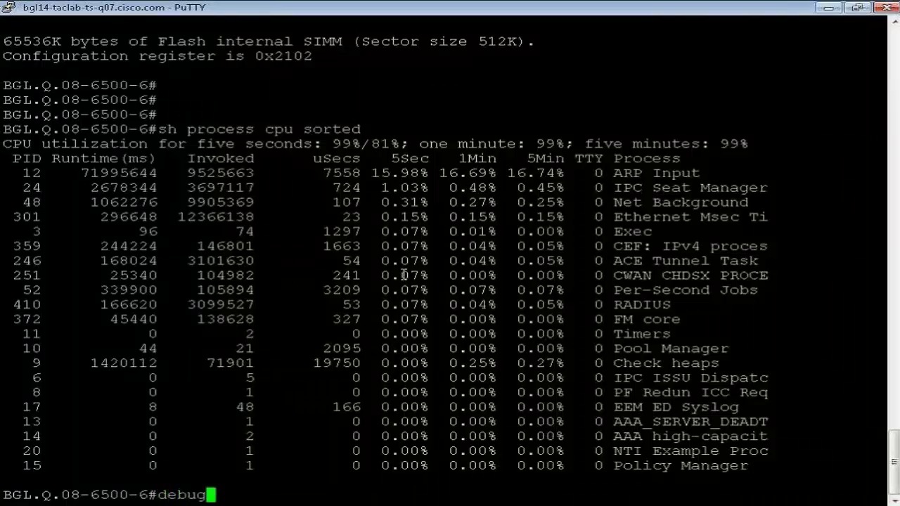
text( netd)
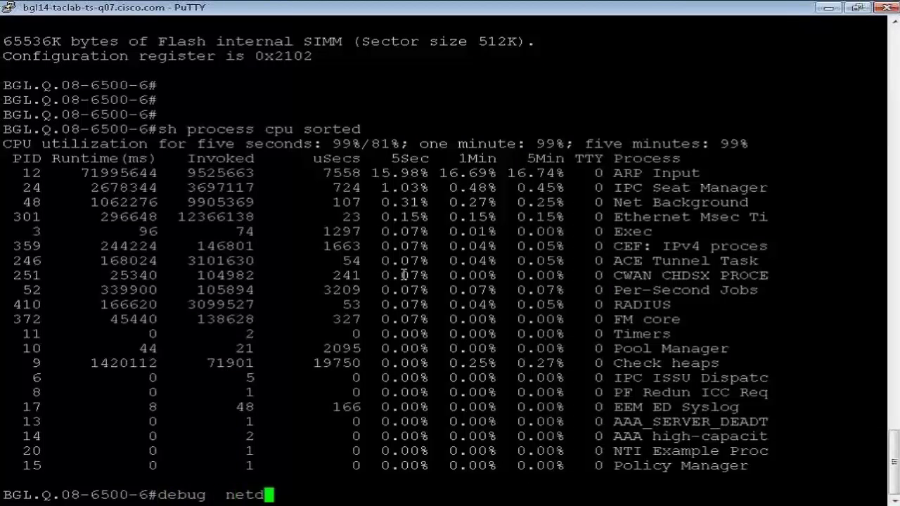
text(r cap)
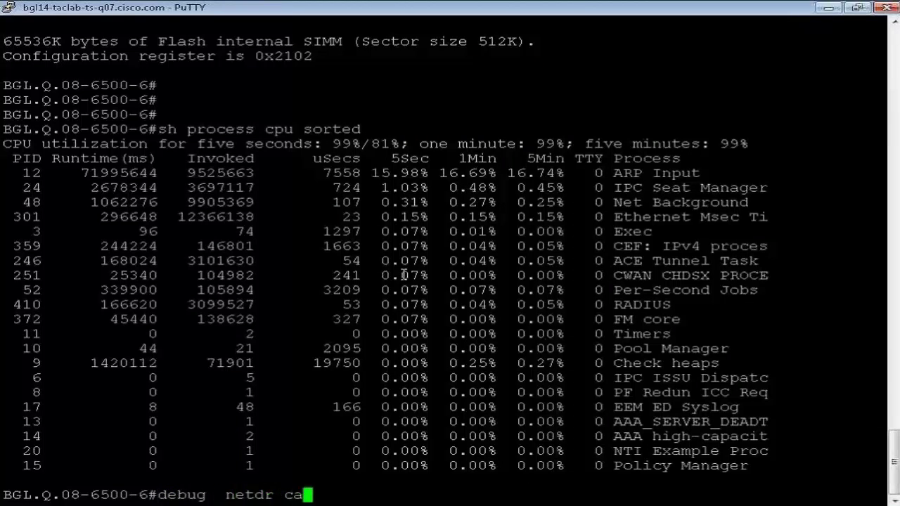
key(Tab)
text(rx)
key(Tab)
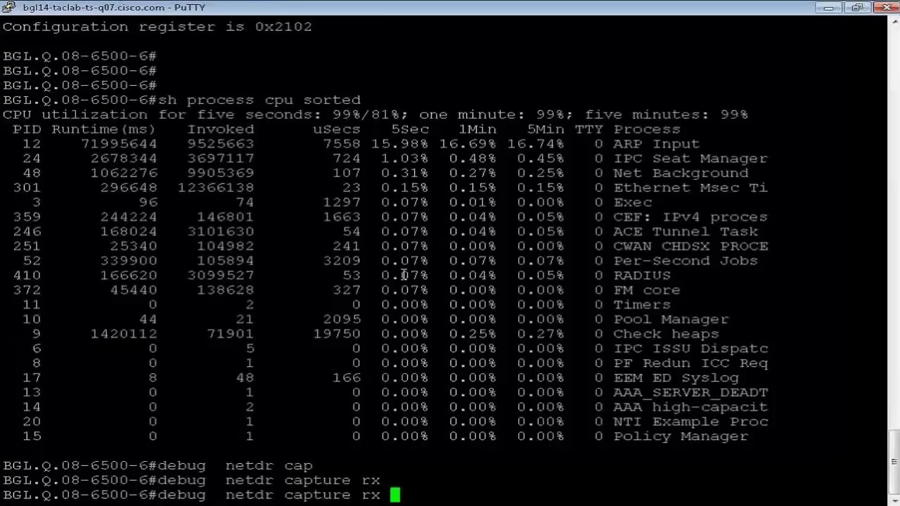
key(BackSpace)
key(BackSpace)
key(BackSpace)
key(BackSpace)
key(BackSpace)
key(BackSpace)
key(BackSpace)
key(BackSpace)
key(BackSpace)
key(BackSpace)
key(BackSpace)
key(BackSpace)
key(BackSpace)
key(BackSpace)
key(BackSpace)
key(BackSpace)
key(BackSpace)
key(BackSpace)
key(BackSpace)
key(BackSpace)
key(BackSpace)
text(sh)
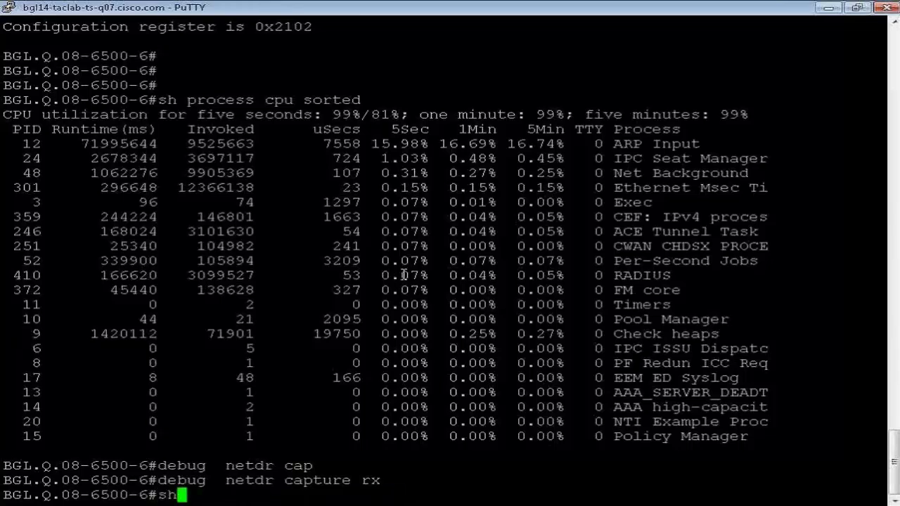
text(ow process cpu)
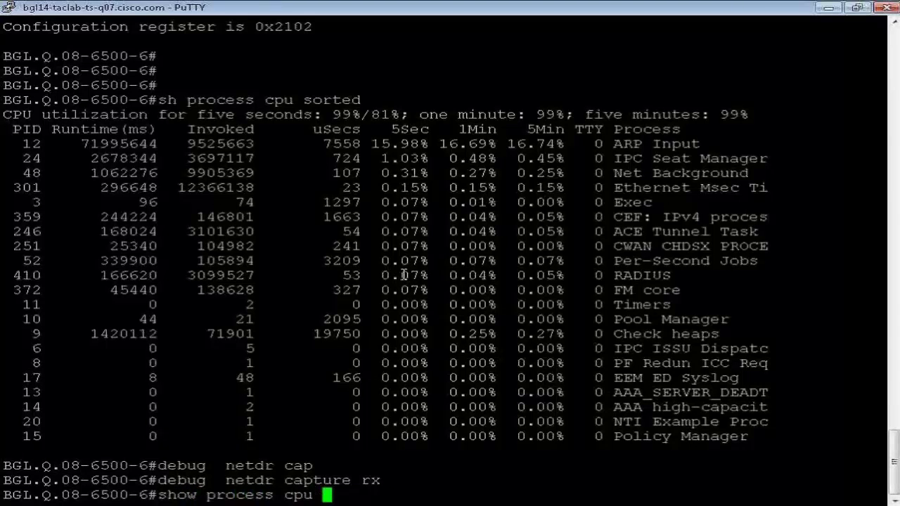
text( his)
key(Return)
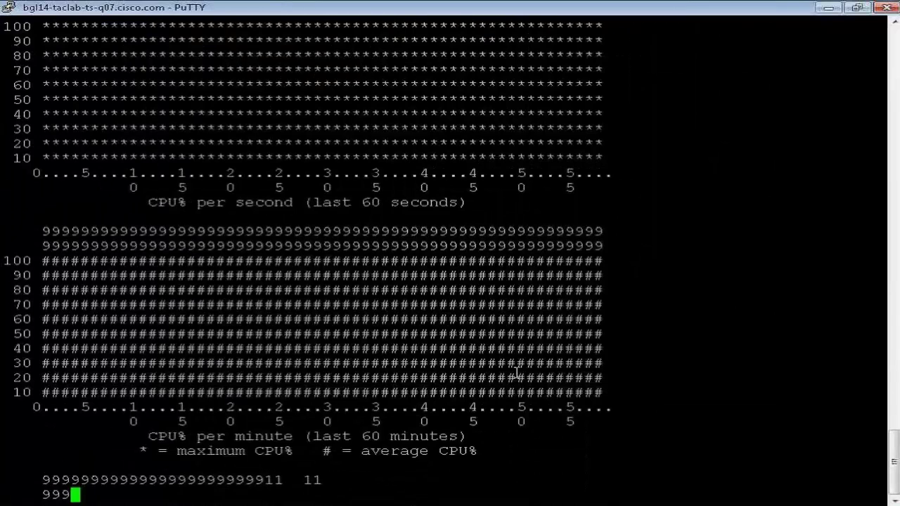
Highlight the hourly CPU graph and the per-minute graph's 100 and 90 rows
drag(539, 462, 238, 246)
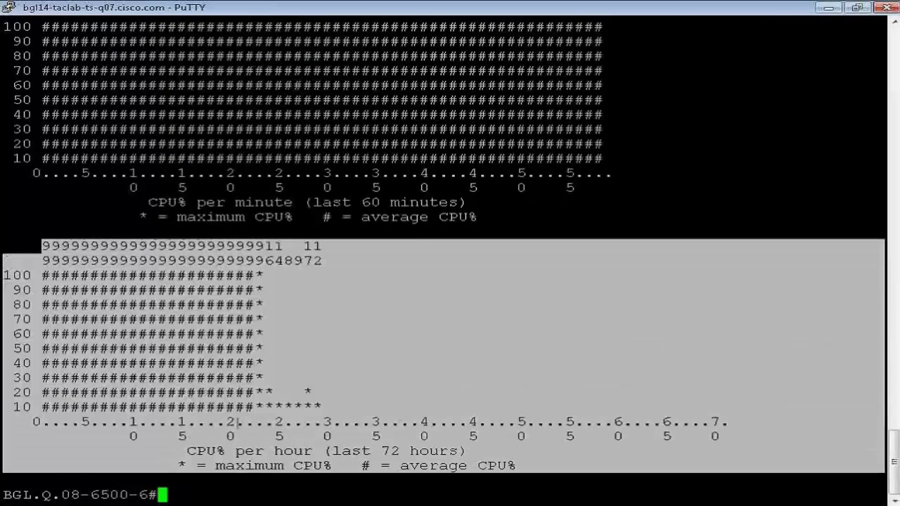
double_click(318, 418)
drag(318, 417, 502, 195)
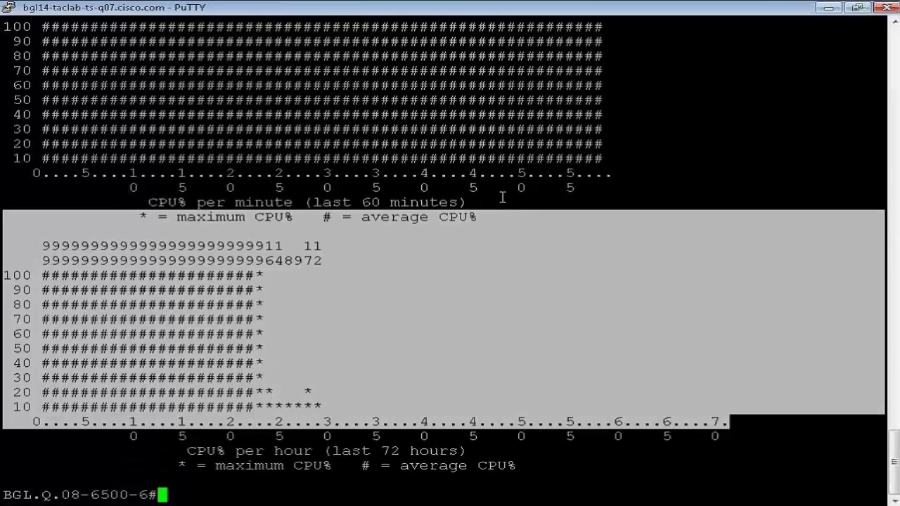
click(594, 194)
drag(594, 194, 371, 144)
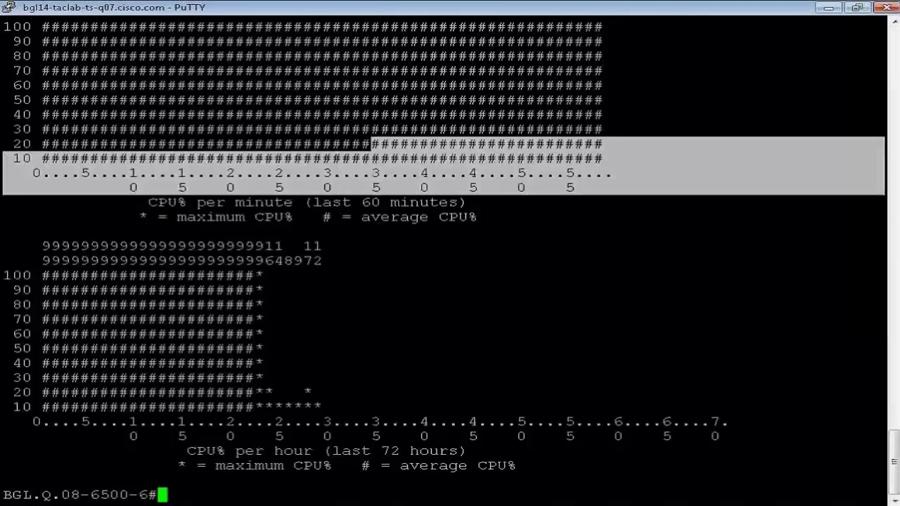
scroll(371, 144, up, 2)
drag(70, 129, 567, 137)
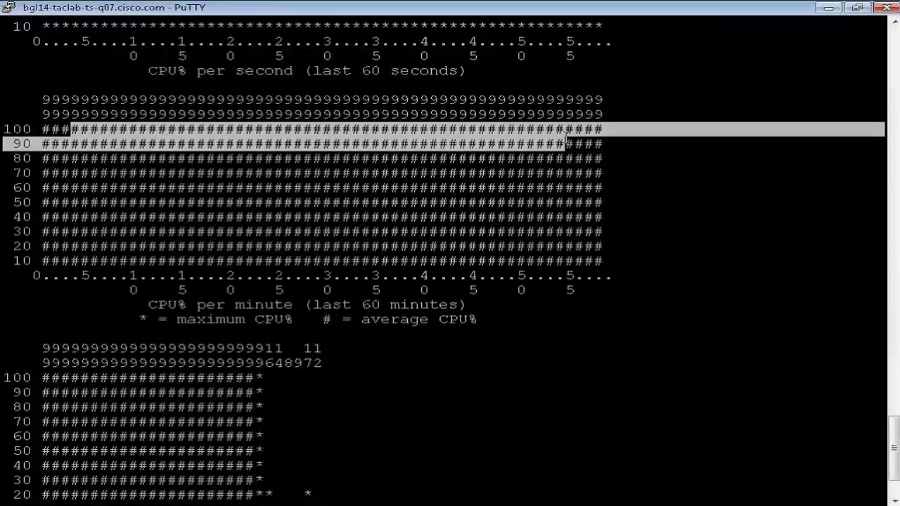
click(609, 133)
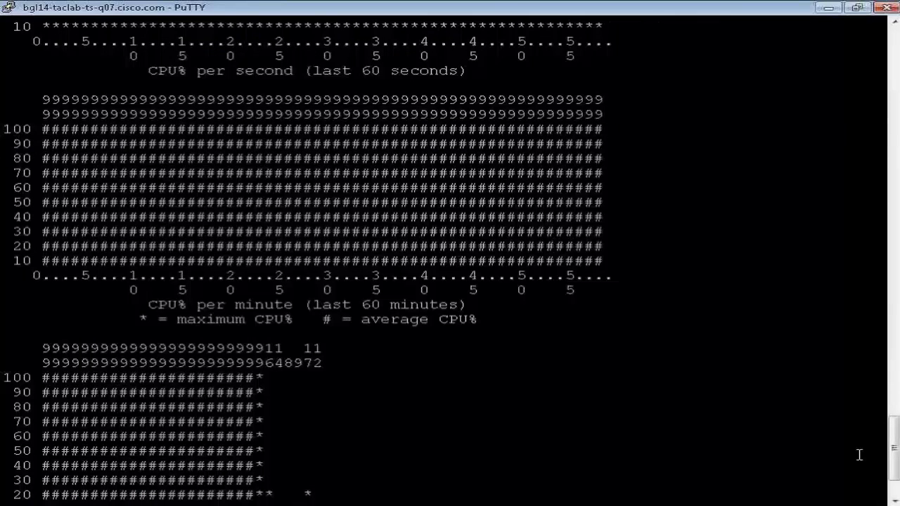
Highlight the per-second graph's 100 to 60 rows showing CPU pinned near 100%
drag(895, 480, 885, 445)
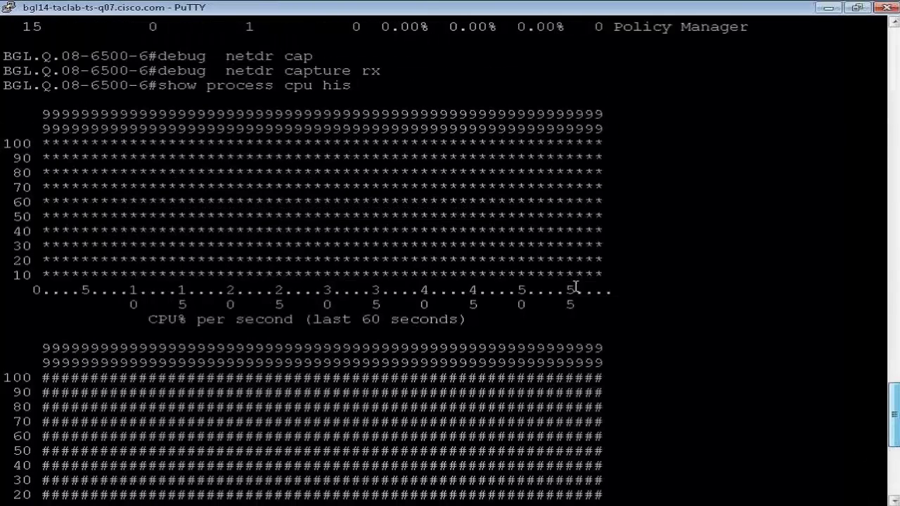
drag(575, 285, 577, 447)
click(592, 163)
drag(603, 142, 469, 144)
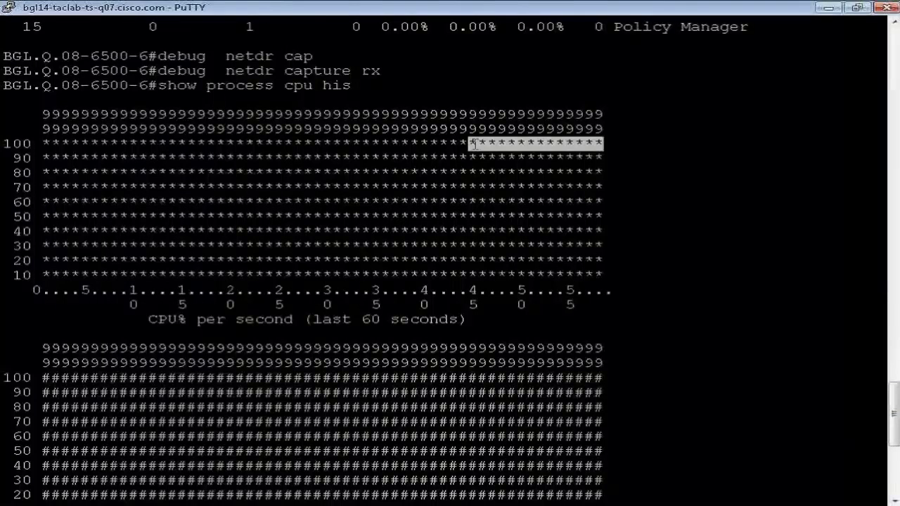
click(599, 168)
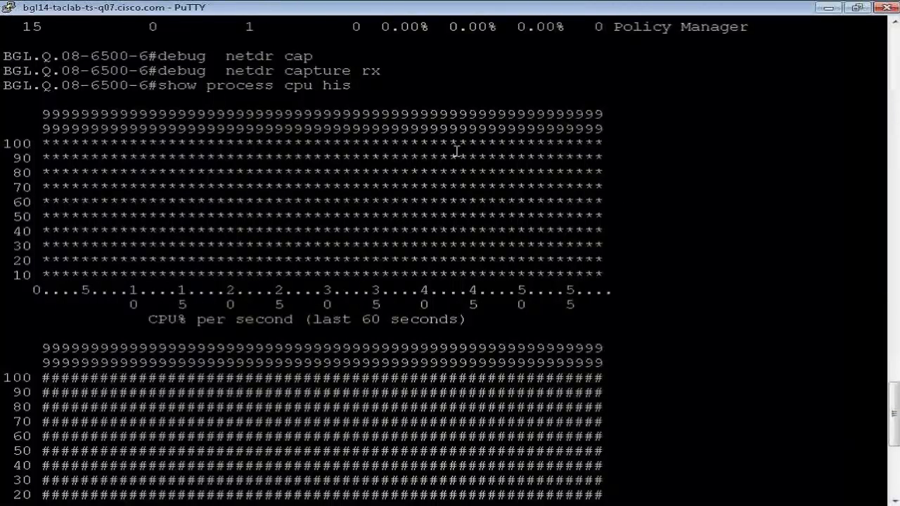
drag(41, 140, 404, 304)
drag(275, 378, 311, 378)
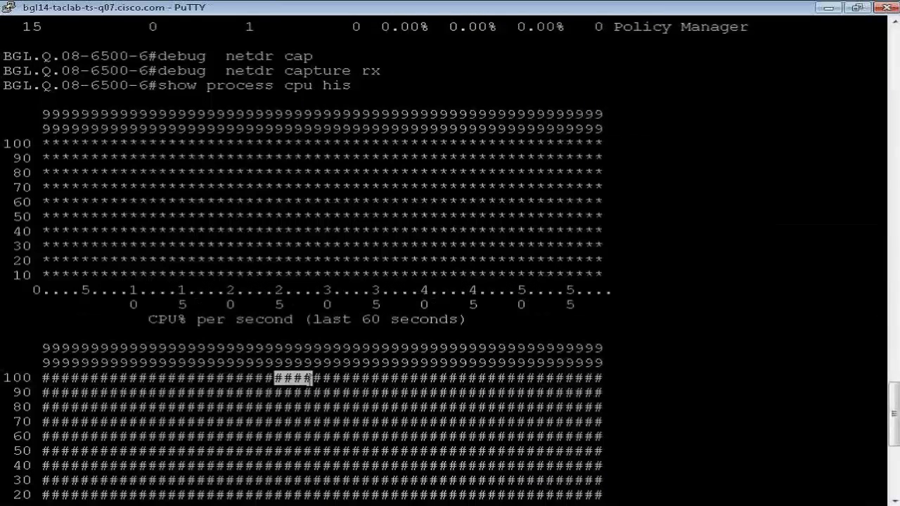
click(794, 393)
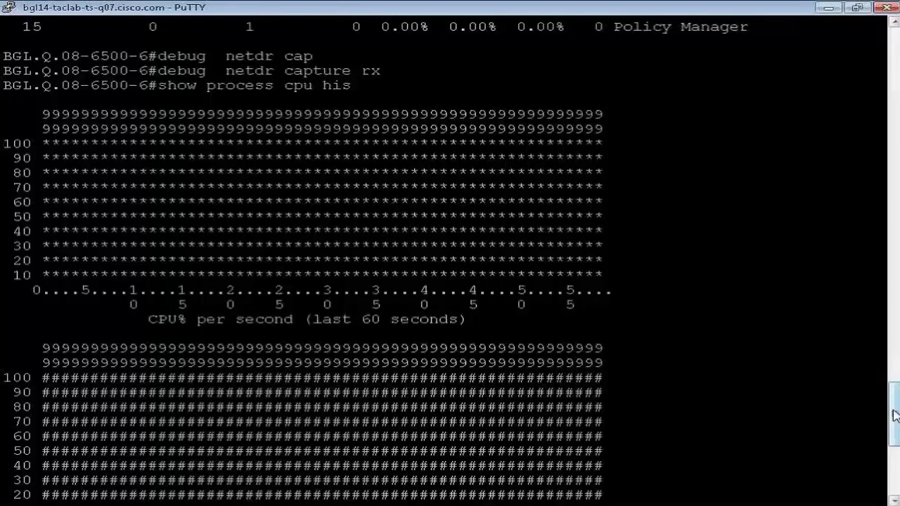
scroll(861, 401, down, 7)
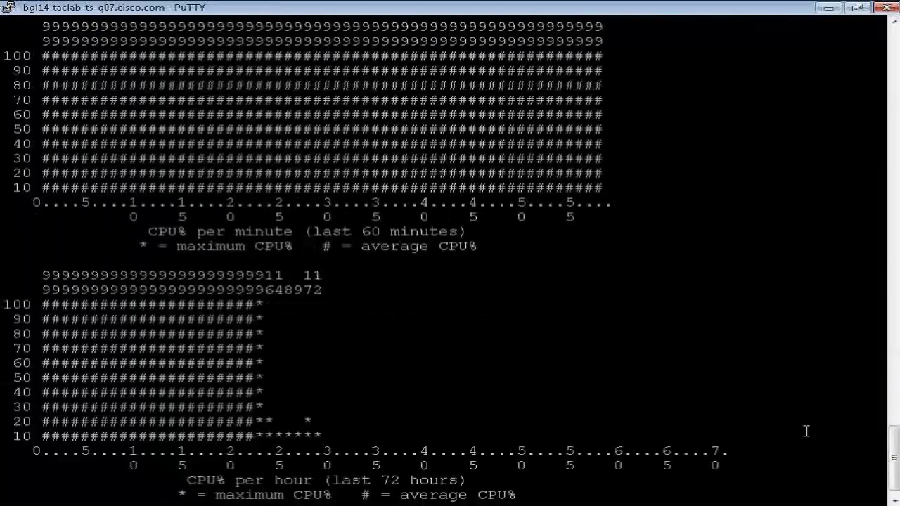
Enter 'debug netdr capture ?' with Tab completion to list capture options
key(Return)
key(Return)
text(debug)
key(Tab)
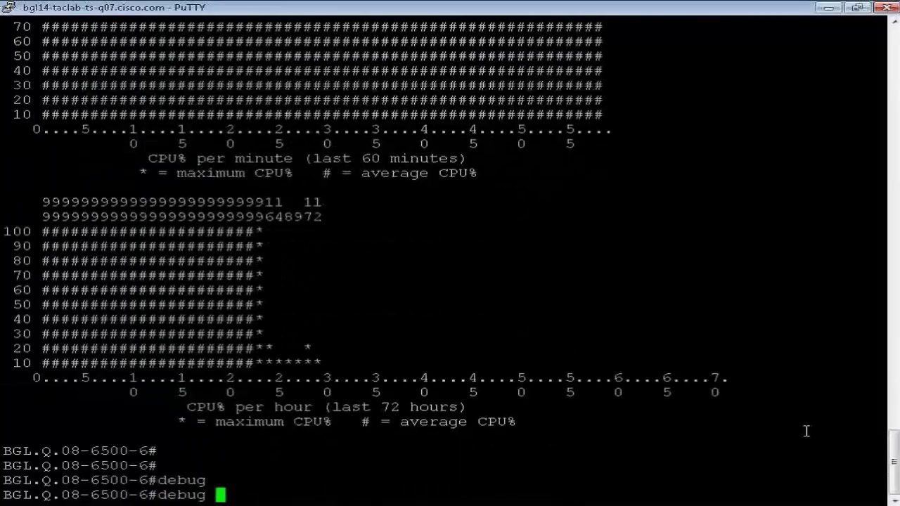
text(net)
key(Tab)
text(dr)
key(Tab)
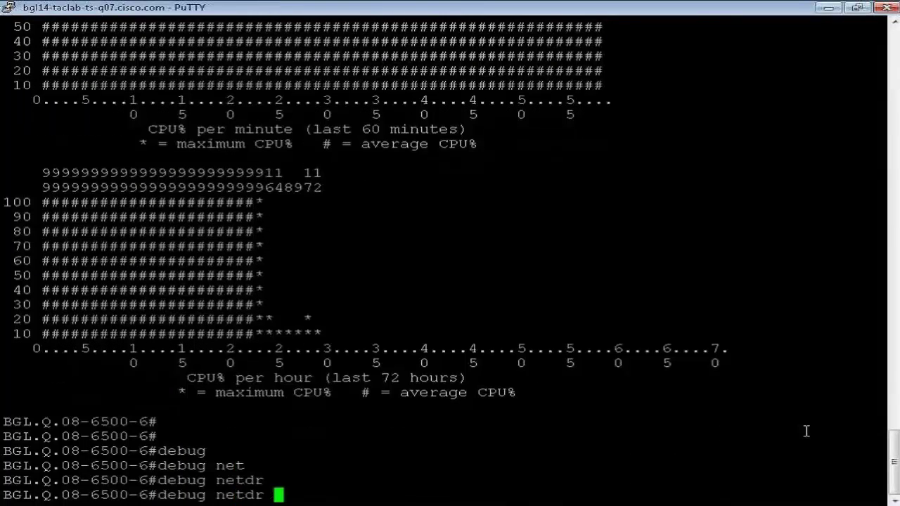
text(ca)
key(Tab)
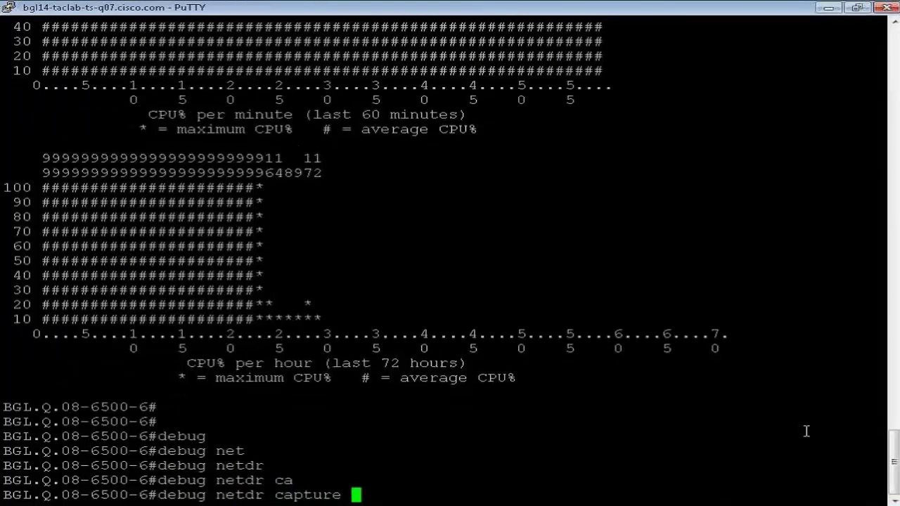
text(r)
key(BackSpace)
text(?)
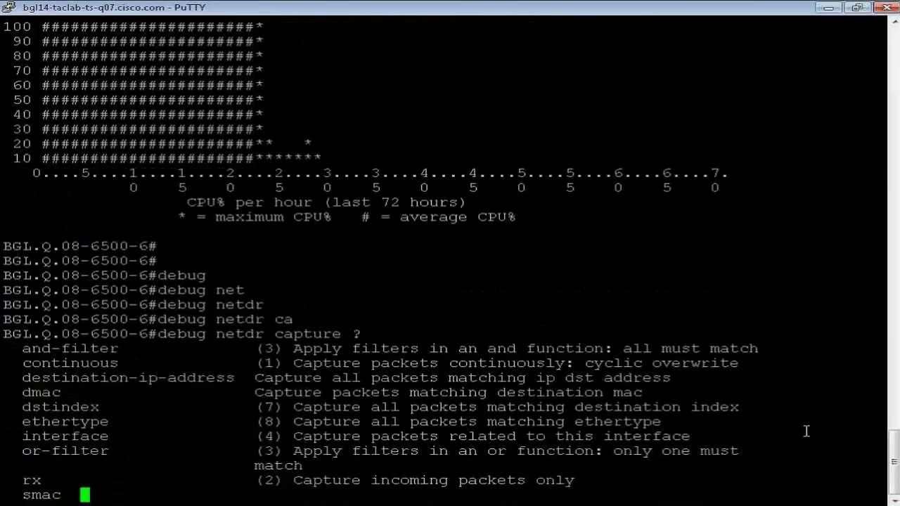
Highlight the rx and tx capture options and the source-ip-address through vlan entries
drag(13, 378, 41, 378)
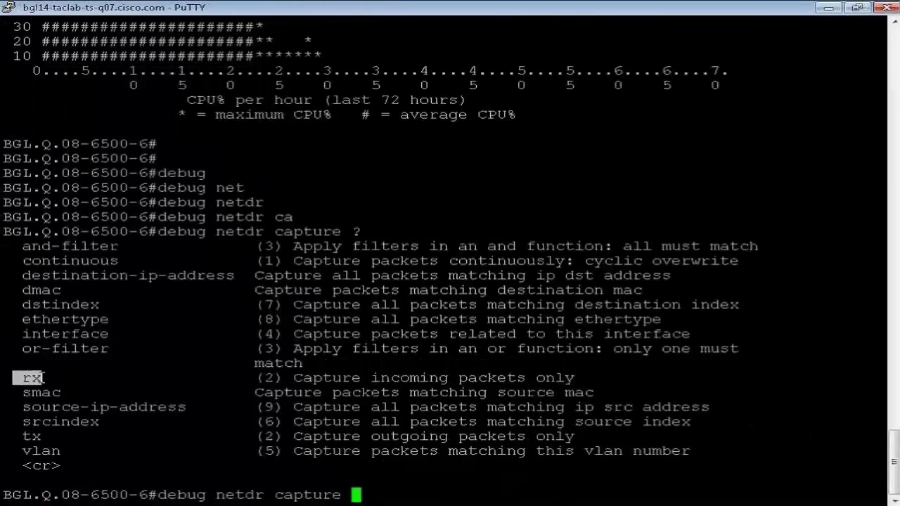
click(59, 376)
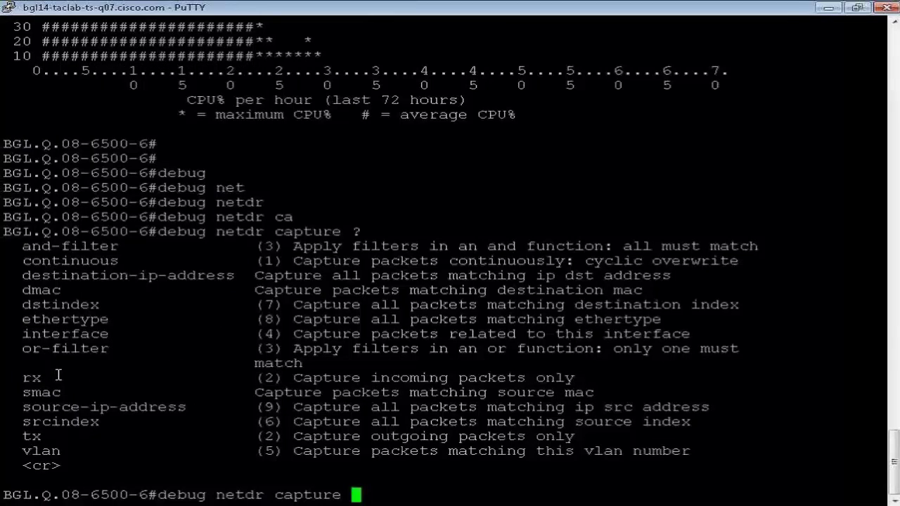
drag(40, 445, 31, 411)
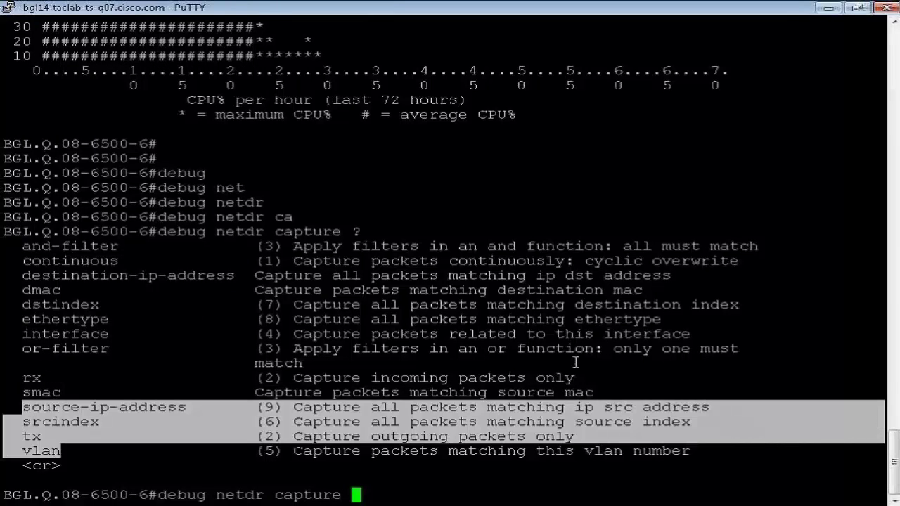
click(714, 374)
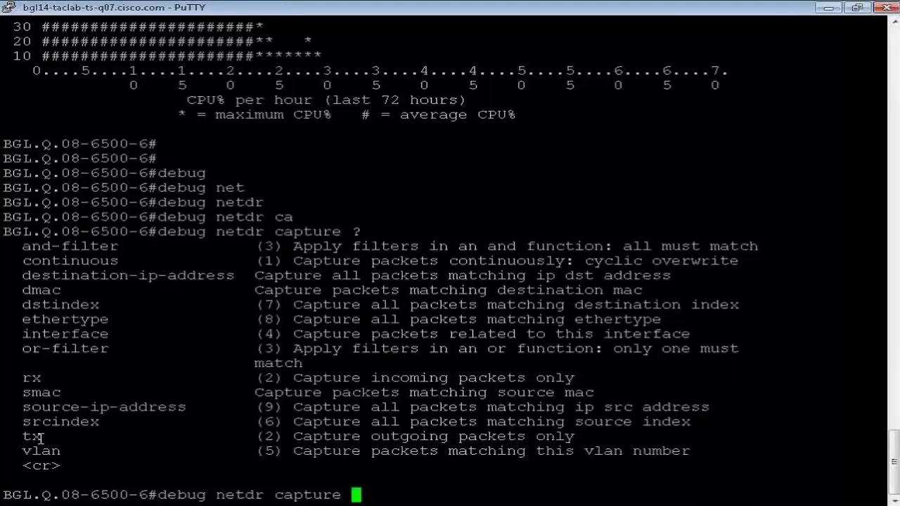
drag(42, 438, 25, 436)
drag(343, 232, 159, 235)
click(357, 227)
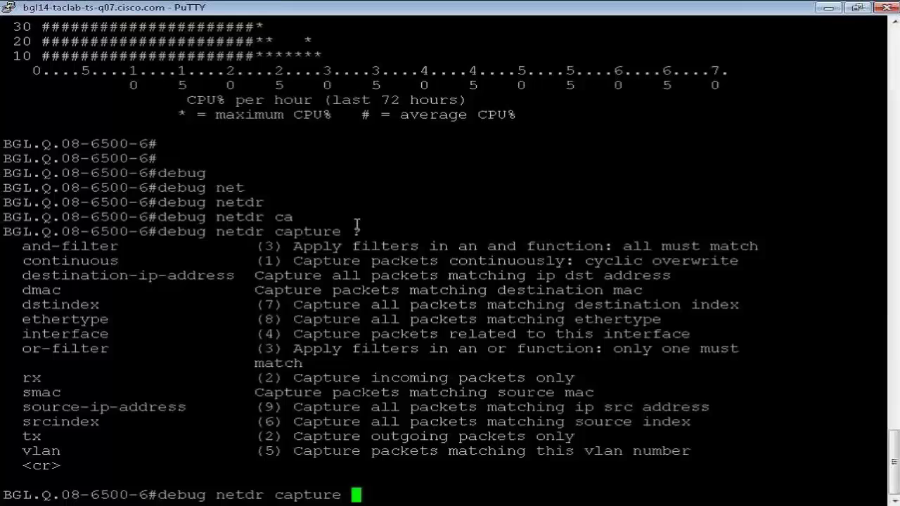
Start an rx-only netdr capture and show the captured packets
text(rx)
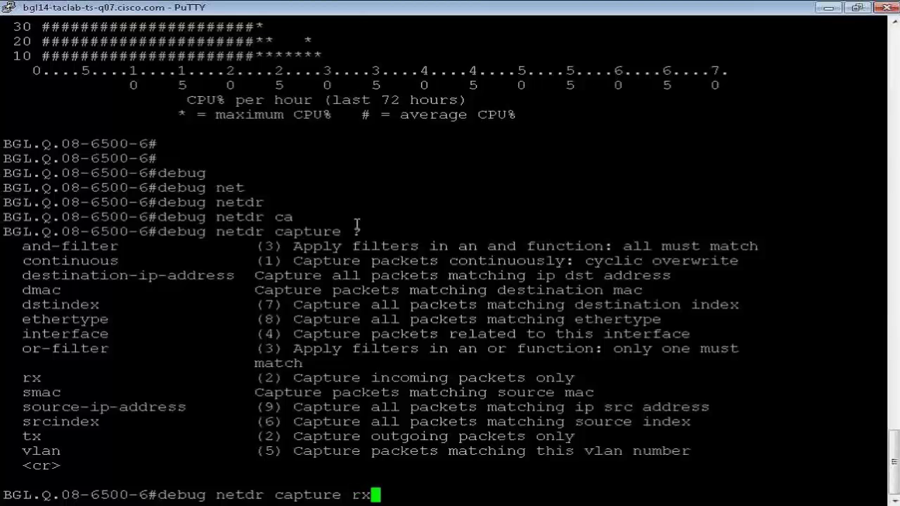
key(Return)
text(sh )
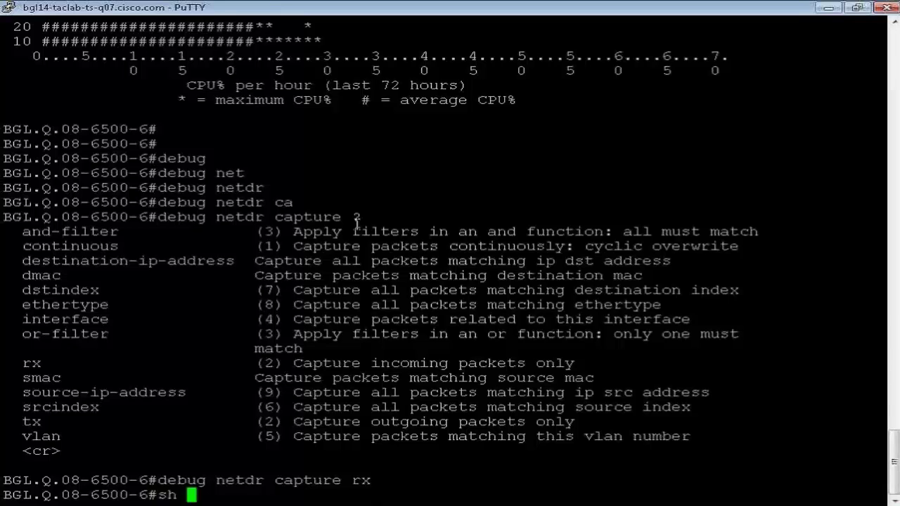
text(netdr captu)
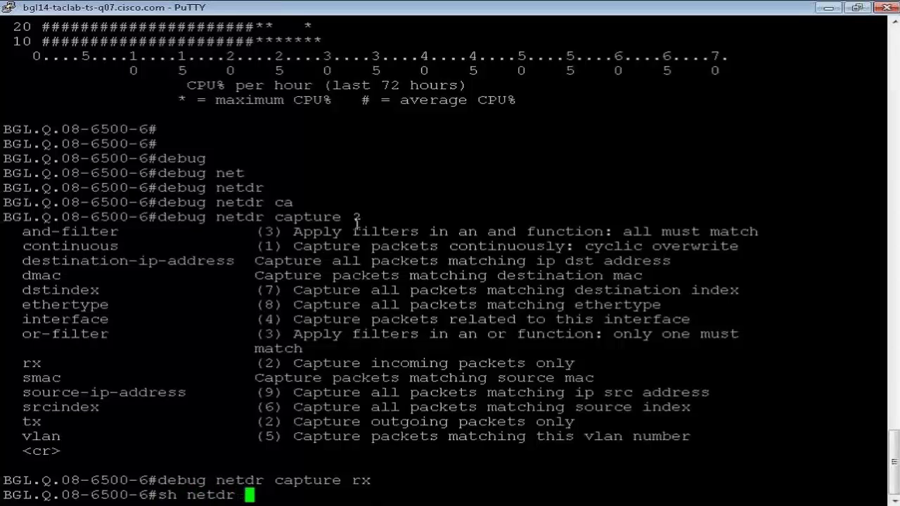
text(r)
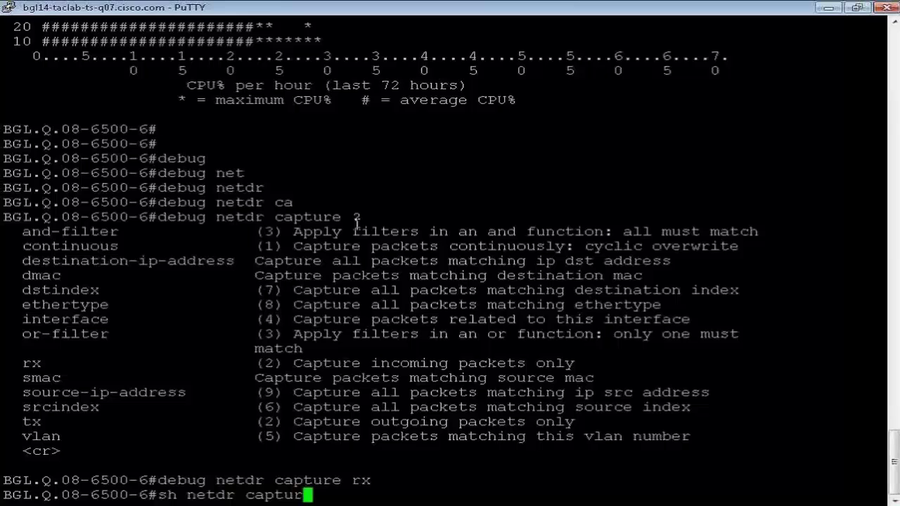
key(Tab)
key(Return)
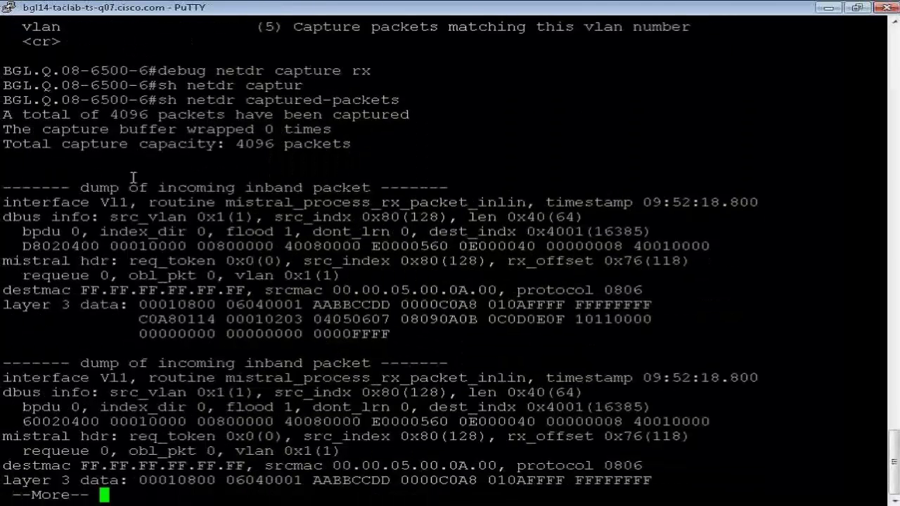
Review the packet dump, end paging, and copy the source MAC 00.00.05.00.0A.00
drag(104, 245, 446, 464)
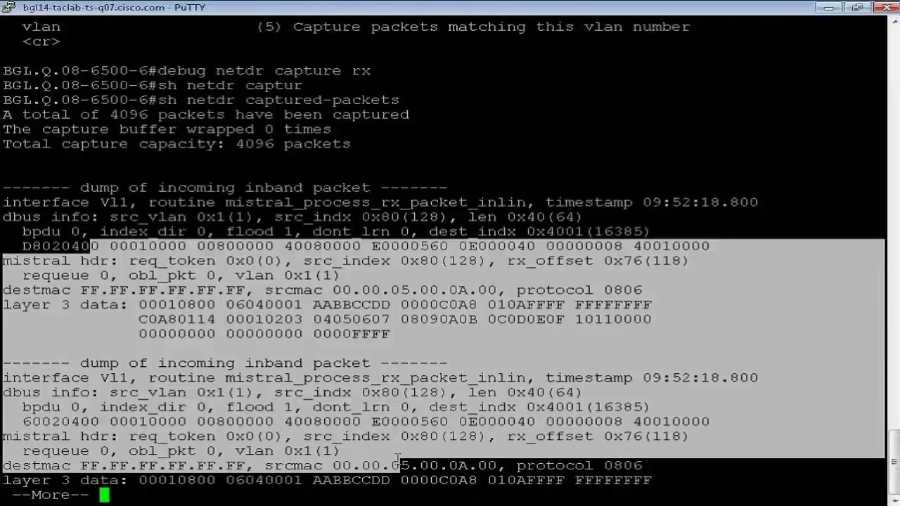
key(Return)
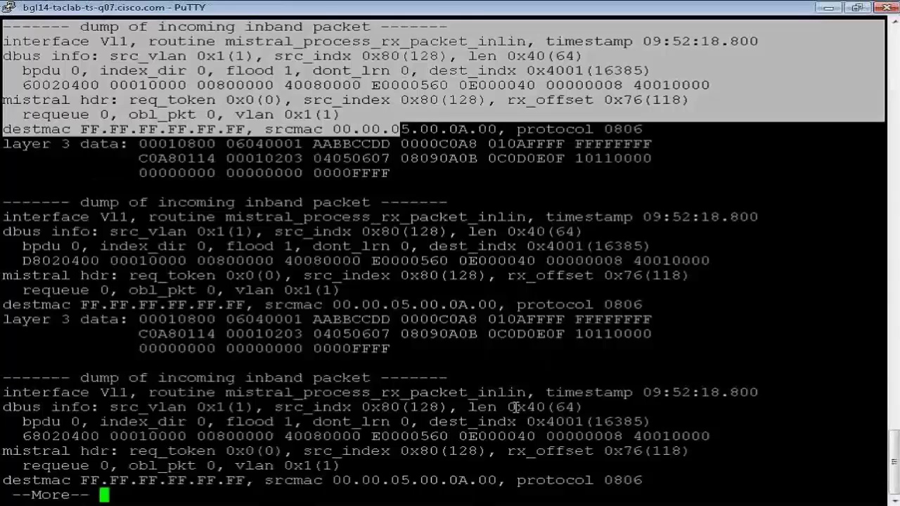
key(q)
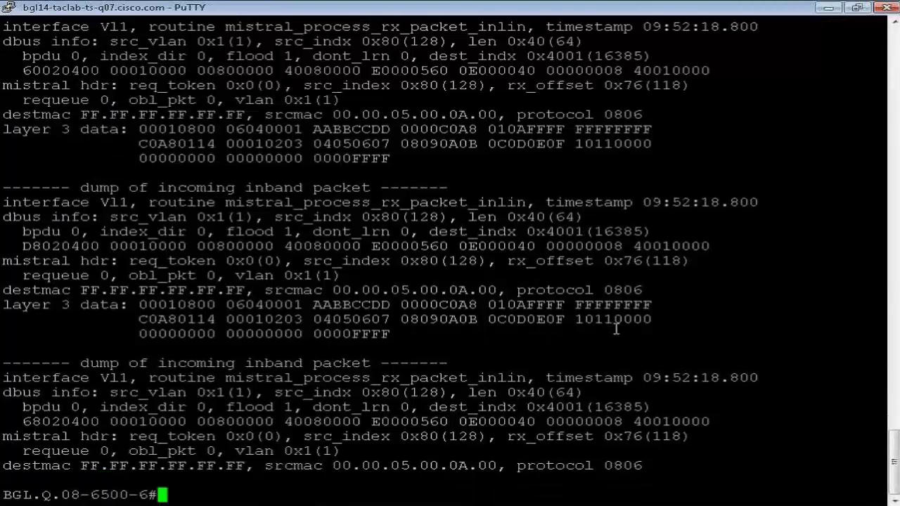
click(615, 327)
drag(641, 289, 268, 199)
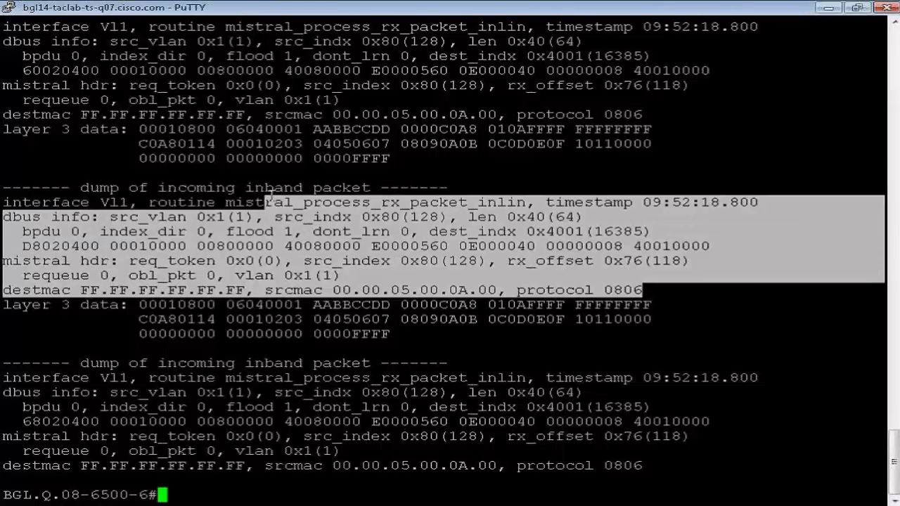
click(361, 306)
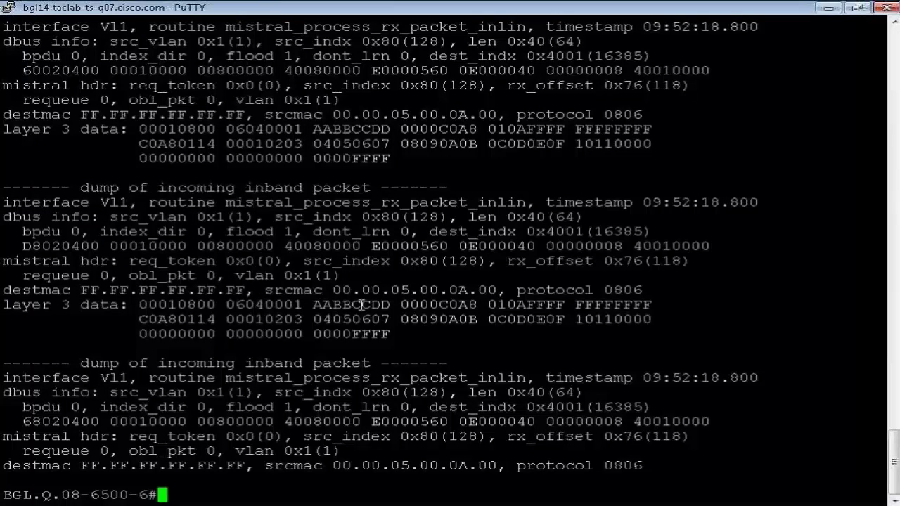
drag(333, 289, 492, 288)
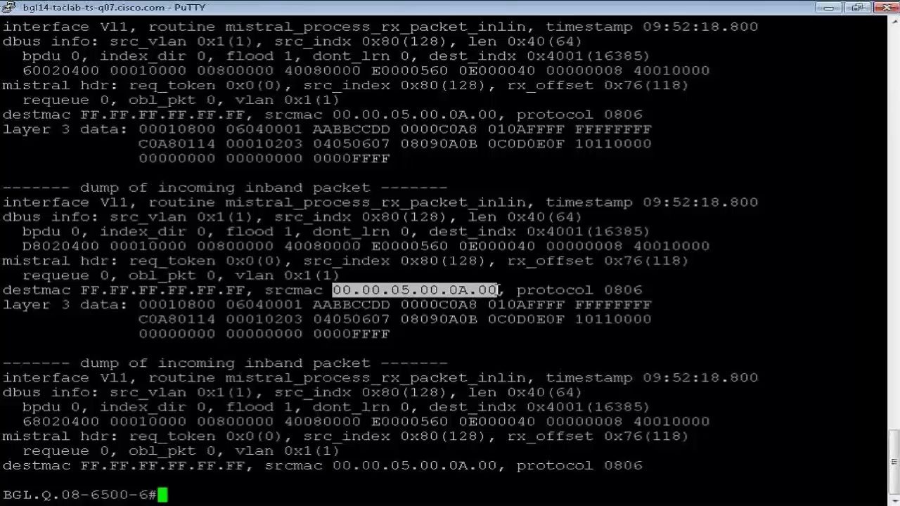
List captured packets filtered by the pasted MAC 00.00.05.00.0A.00 and page through them
text(sh netdr captured-packets  | in)
right_click(499, 290)
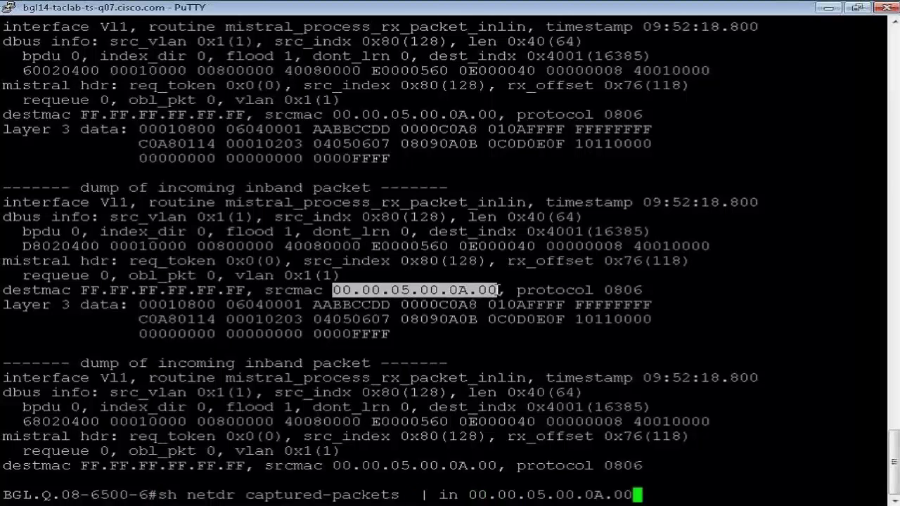
key(Return)
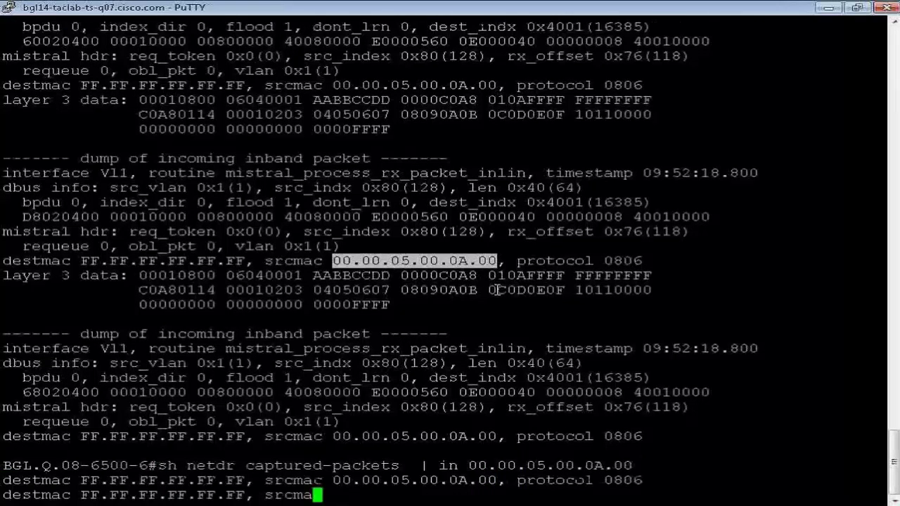
key(space)
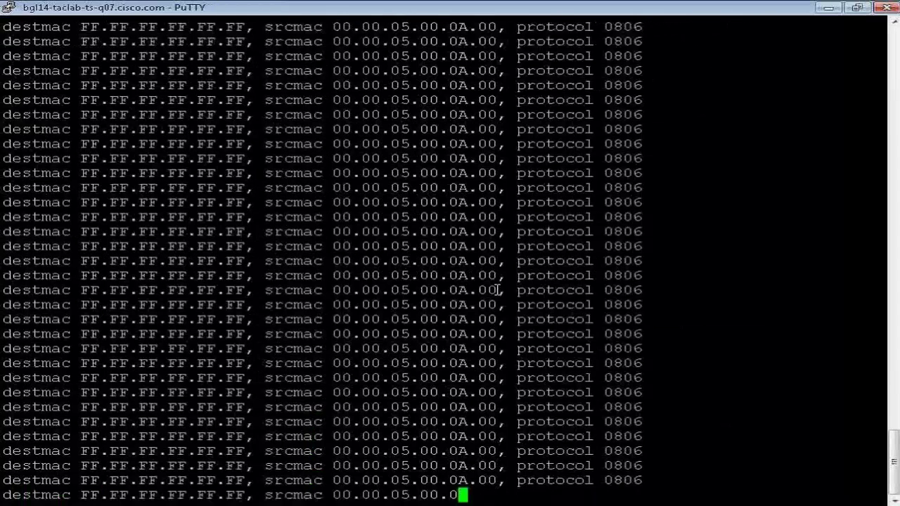
key(q)
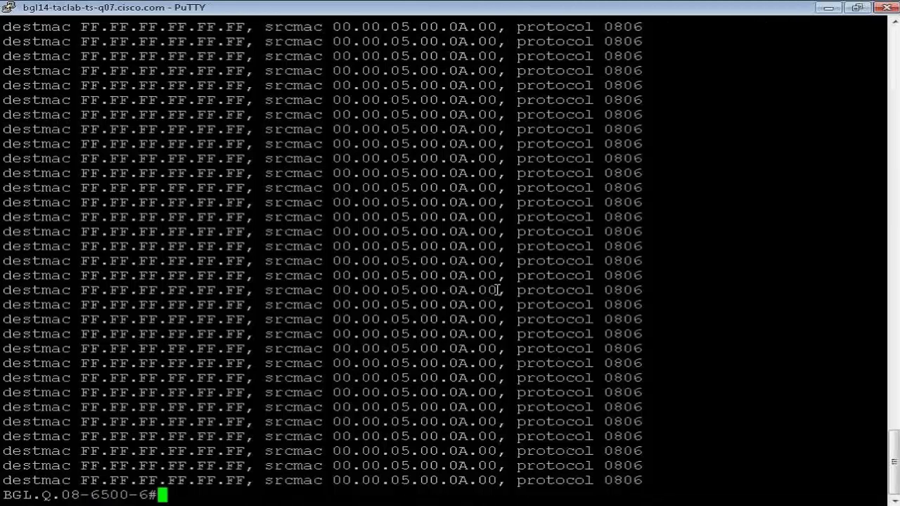
Rerun the MAC-filtered listing, mark the source MAC, then recall the command and erase the MAC
key(Up)
key(Return)
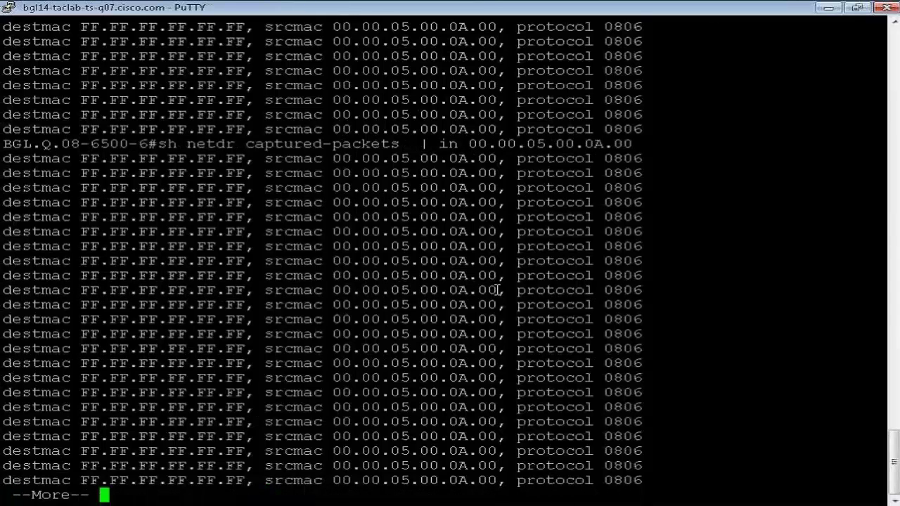
key(q)
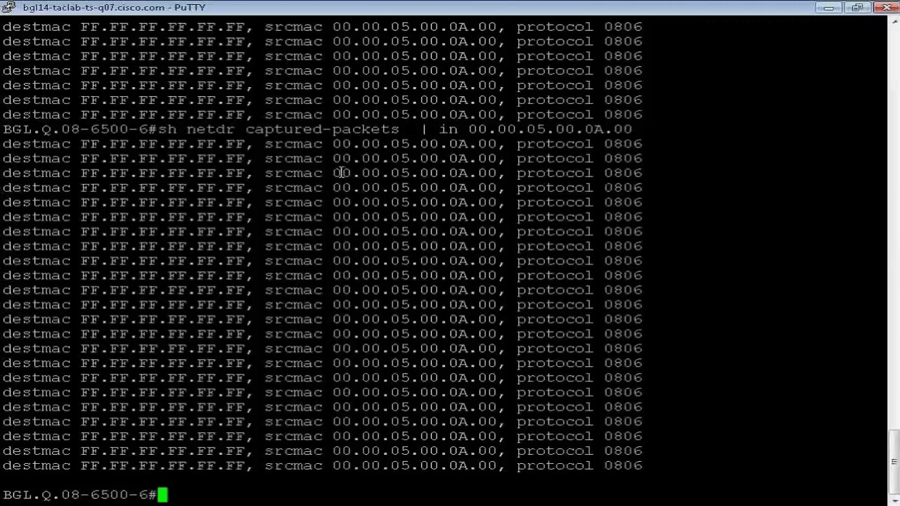
drag(333, 143, 495, 143)
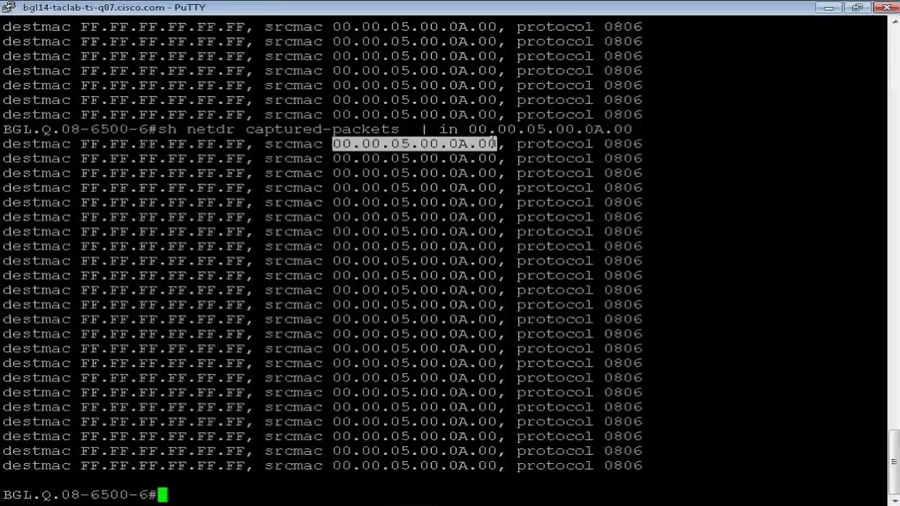
click(737, 192)
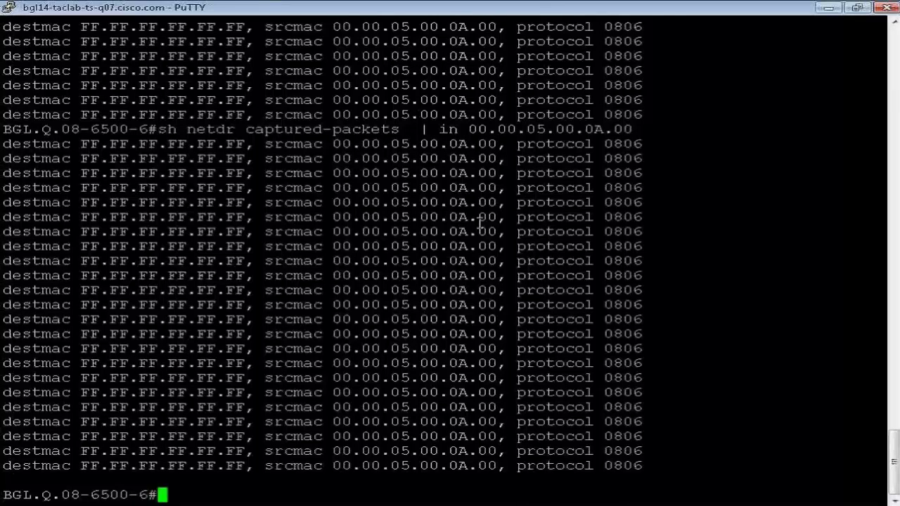
key(Up)
key(BackSpace)
key(BackSpace)
key(BackSpace)
key(BackSpace)
key(BackSpace)
key(BackSpace)
key(BackSpace)
key(BackSpace)
key(BackSpace)
key(BackSpace)
key(BackSpace)
key(BackSpace)
key(BackSpace)
key(BackSpace)
key(BackSpace)
key(BackSpace)
key(BackSpace)
key(BackSpace)
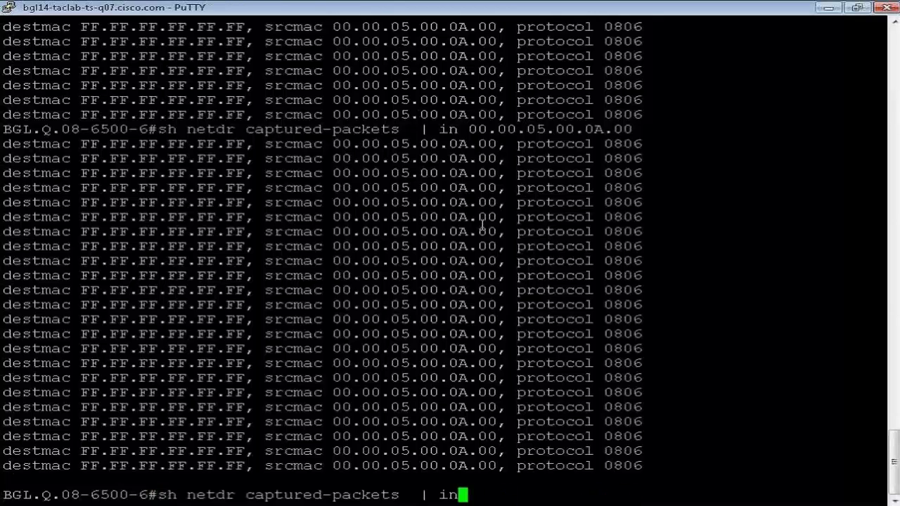
Run the unfiltered captured-packets listing and mark the source MAC and broadcast destination FF.FF.FF.FF.FF.FF
key(BackSpace)
key(BackSpace)
key(BackSpace)
key(BackSpace)
key(Return)
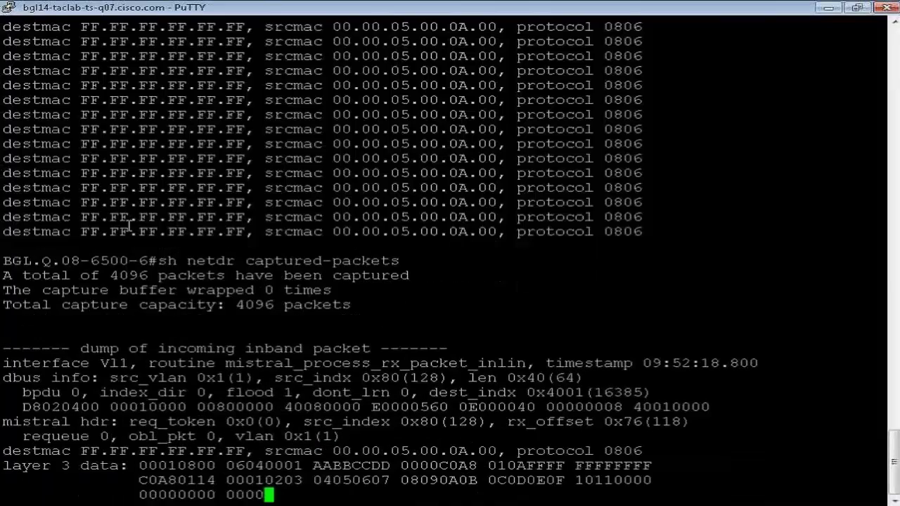
drag(883, 336, 21, 198)
click(424, 305)
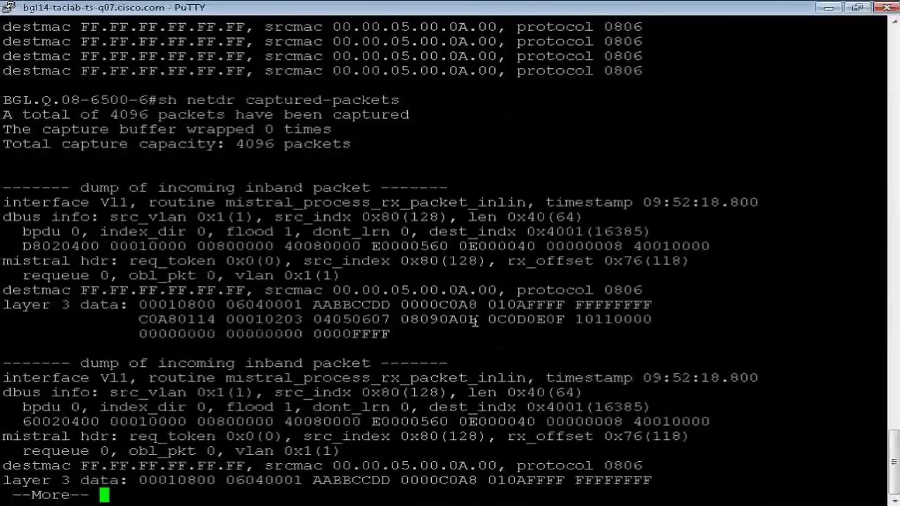
drag(332, 290, 498, 290)
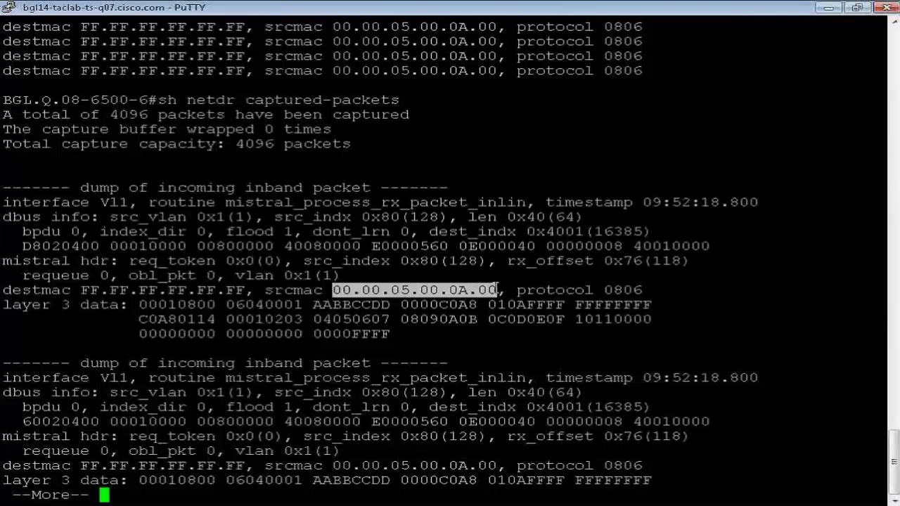
drag(246, 290, 84, 290)
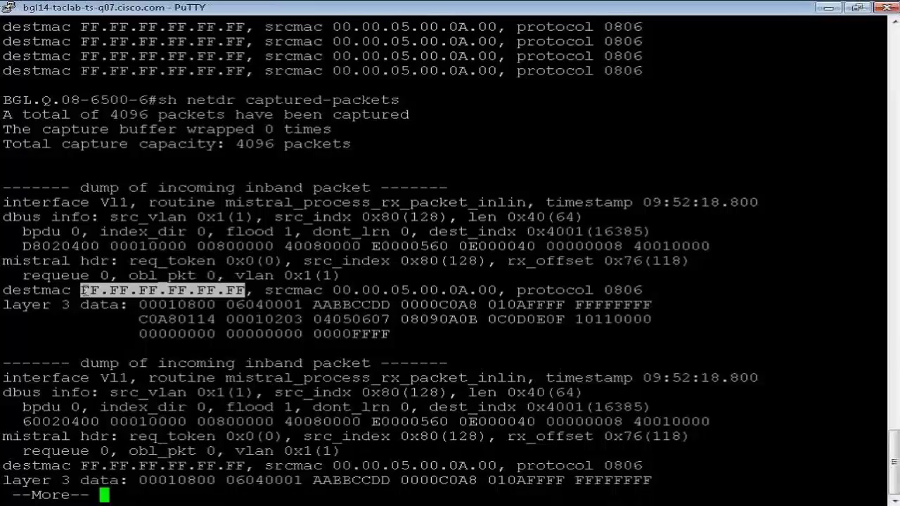
click(250, 290)
drag(248, 290, 80, 290)
click(208, 310)
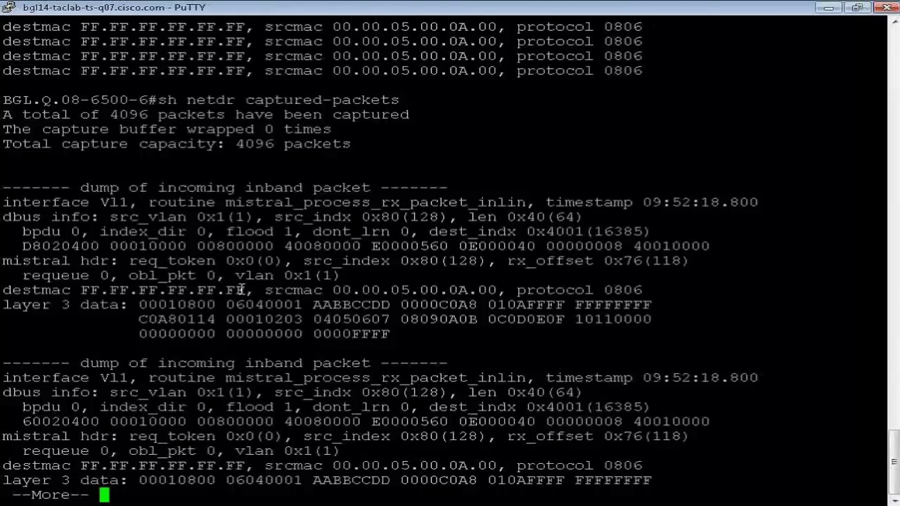
drag(245, 288, 72, 290)
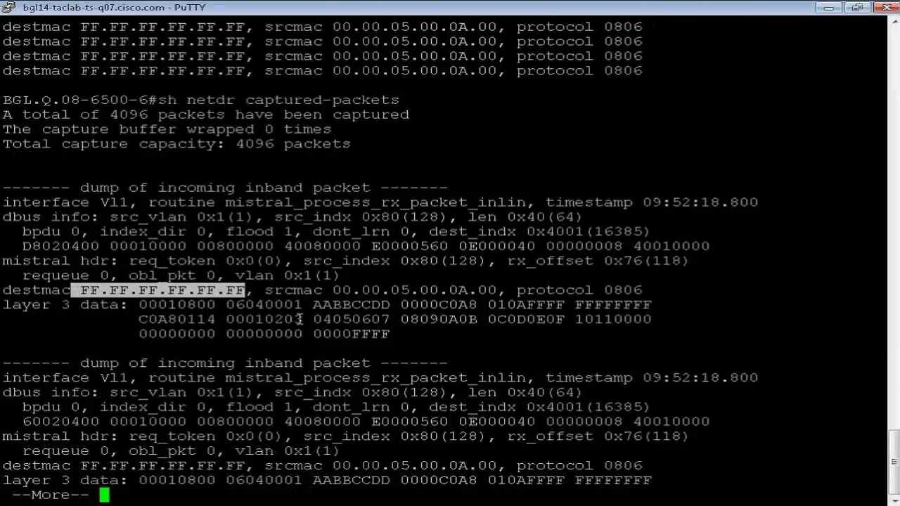
click(471, 336)
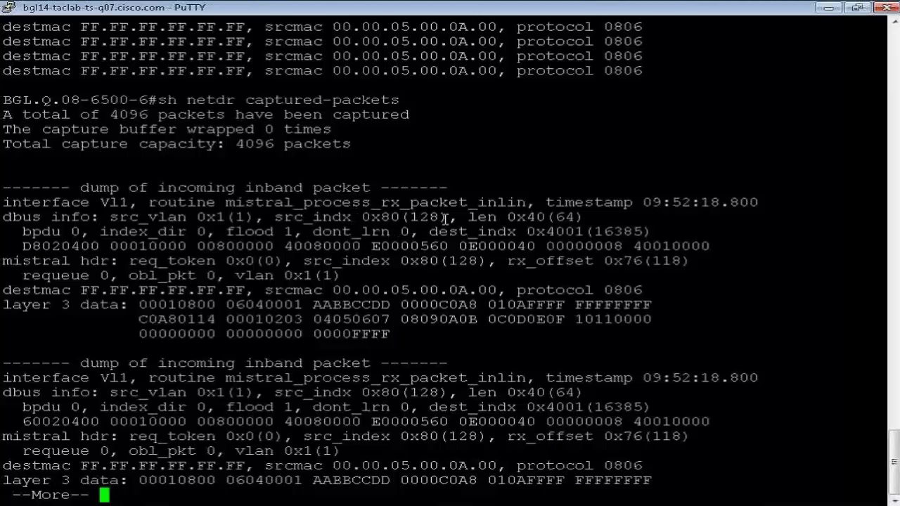
Mark src_vlan 0x1(1) and src_indx 0x80(128), copy index 0x80, and quit paging
drag(446, 218, 282, 216)
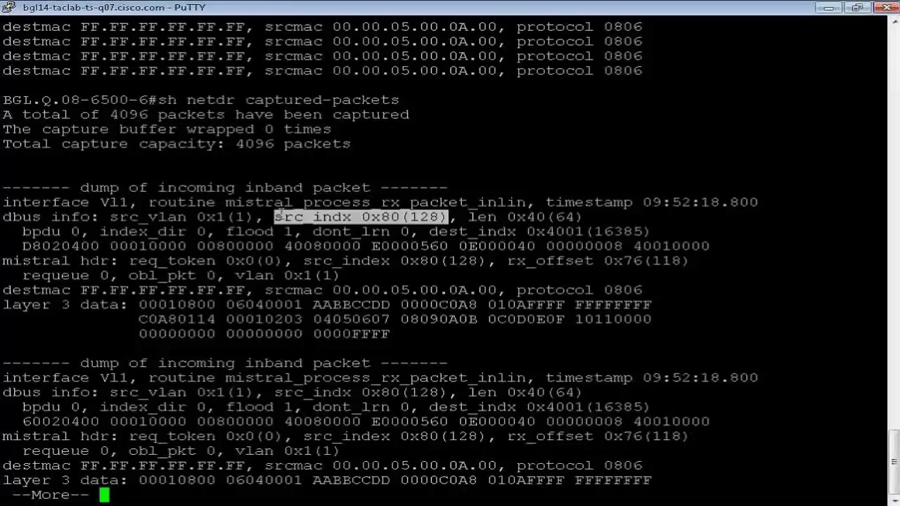
click(445, 272)
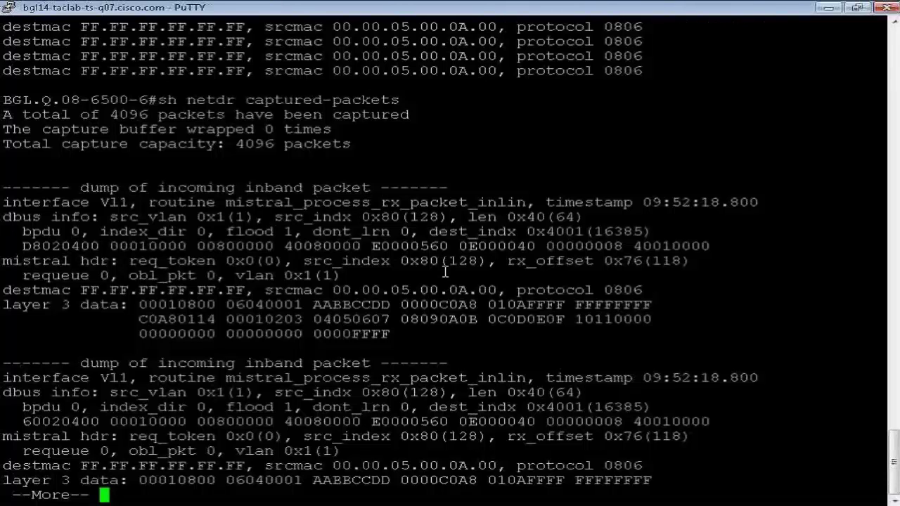
drag(244, 218, 112, 218)
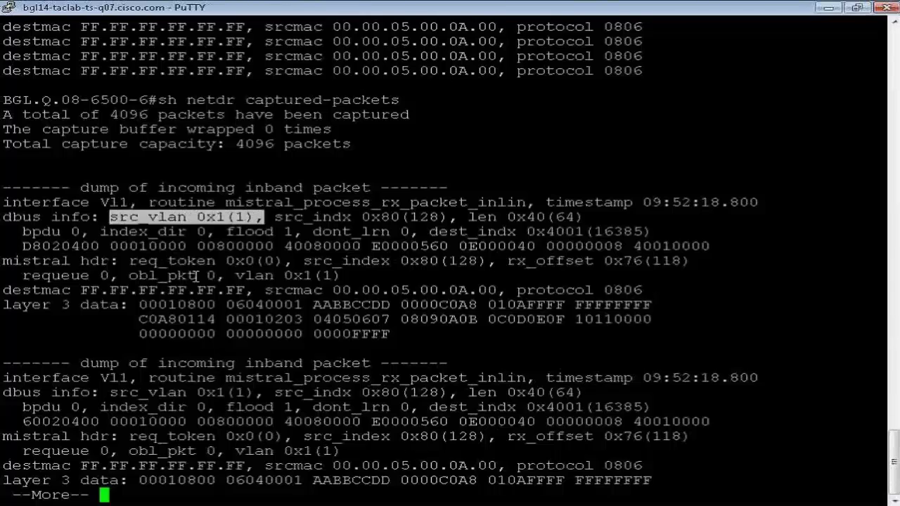
click(237, 248)
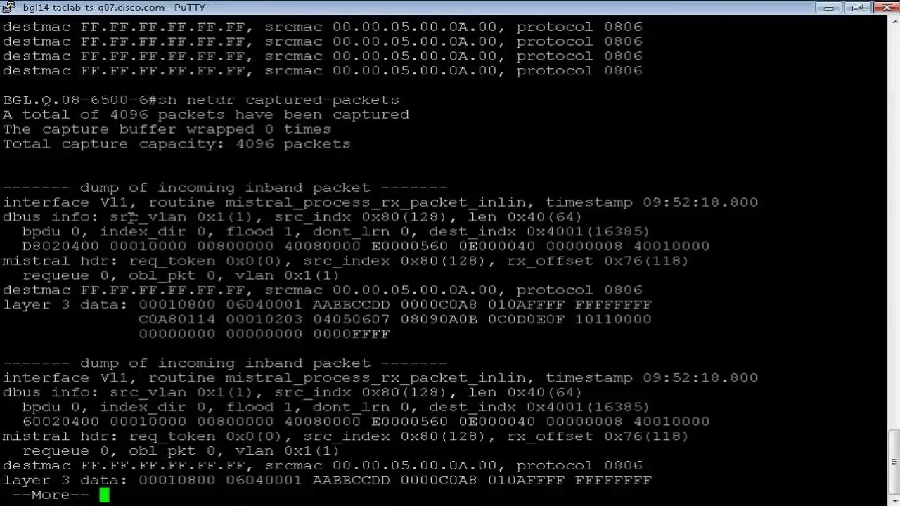
drag(130, 217, 232, 218)
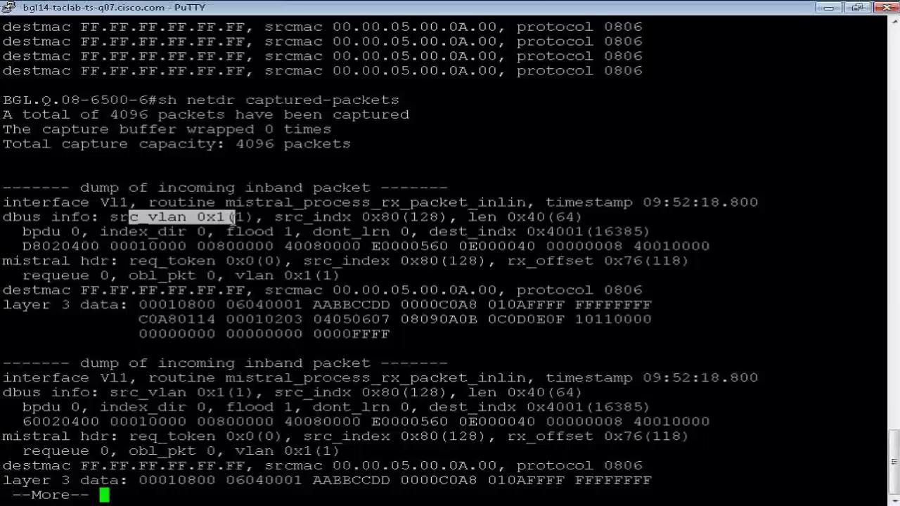
click(644, 271)
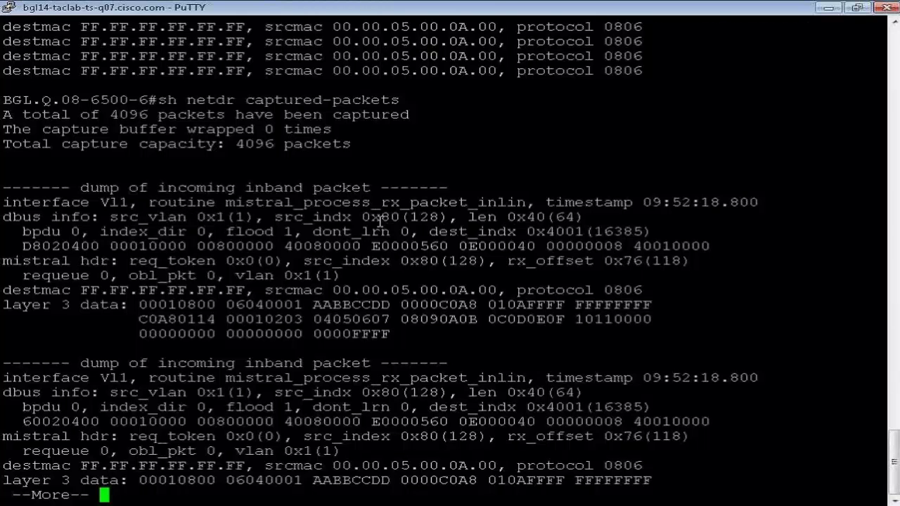
drag(353, 218, 400, 218)
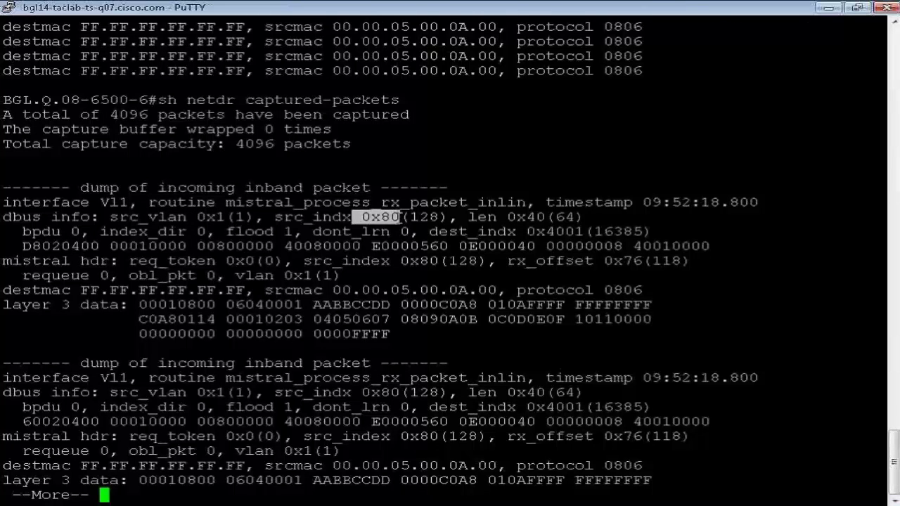
click(366, 218)
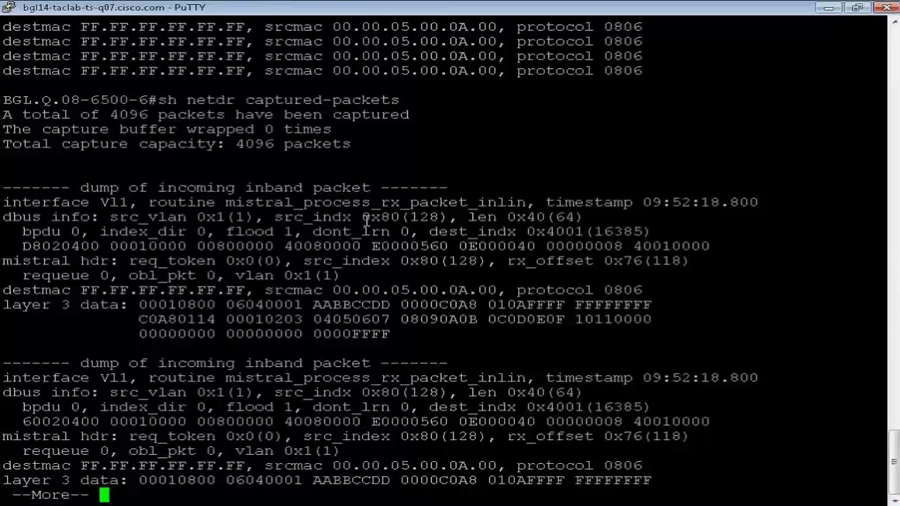
double_click(367, 218)
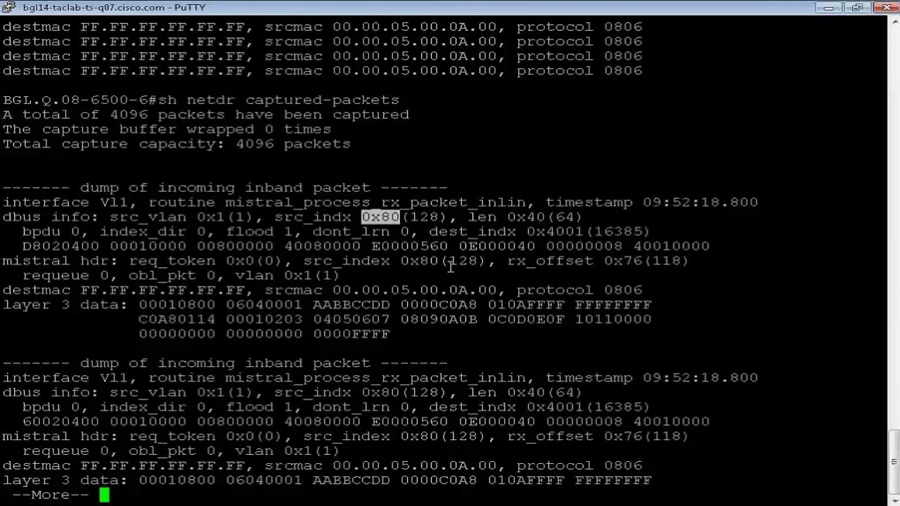
key(q)
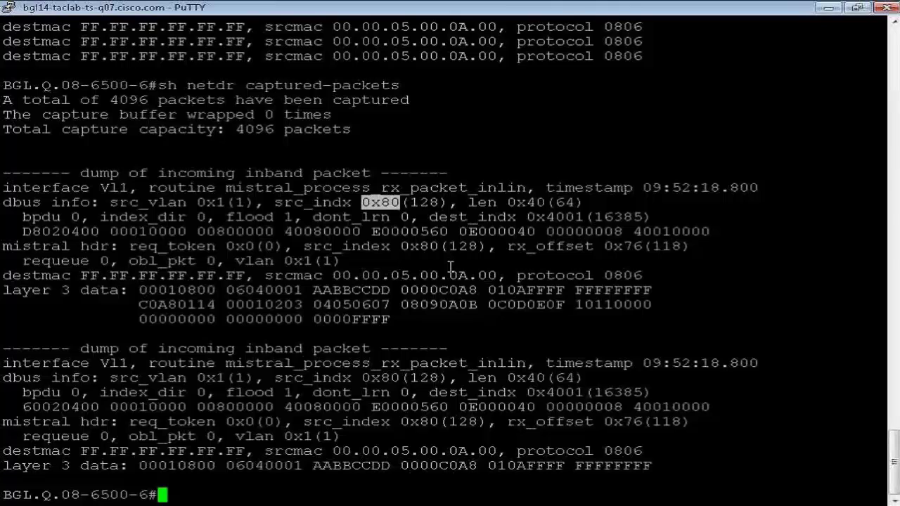
Enter the switch processor with 'remote log sw' and run 'test mcast ltl-info index 80'
text(remote )
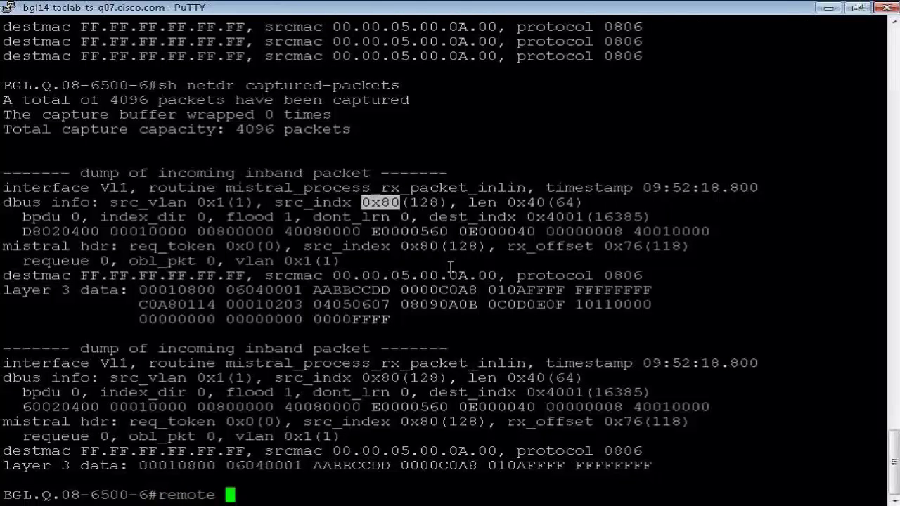
text(log sw)
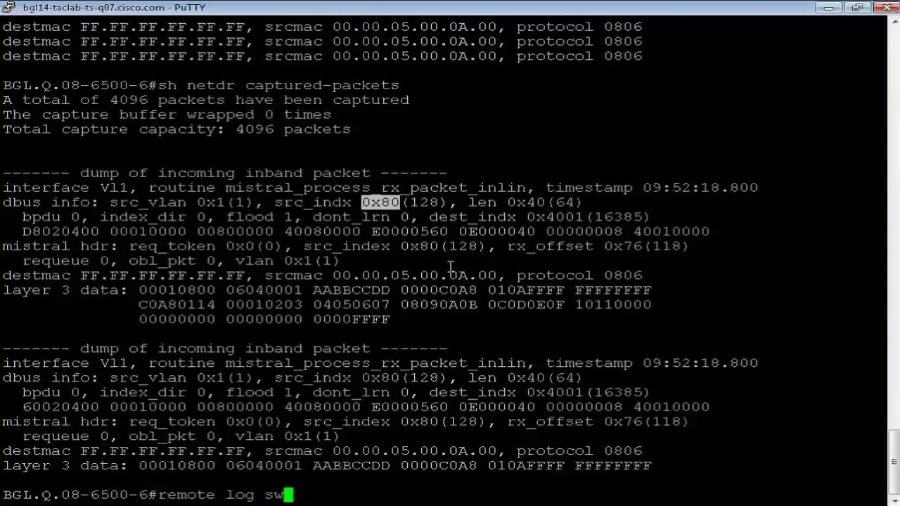
key(Return)
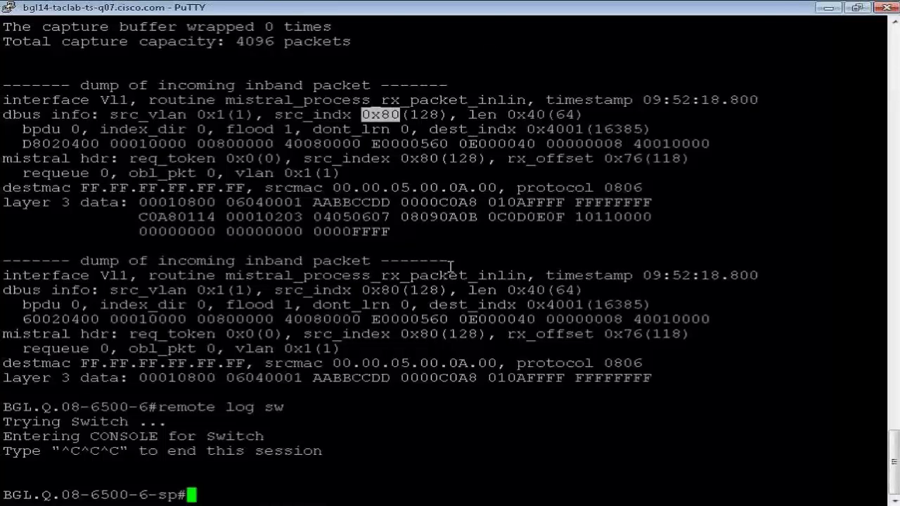
text(test mcast)
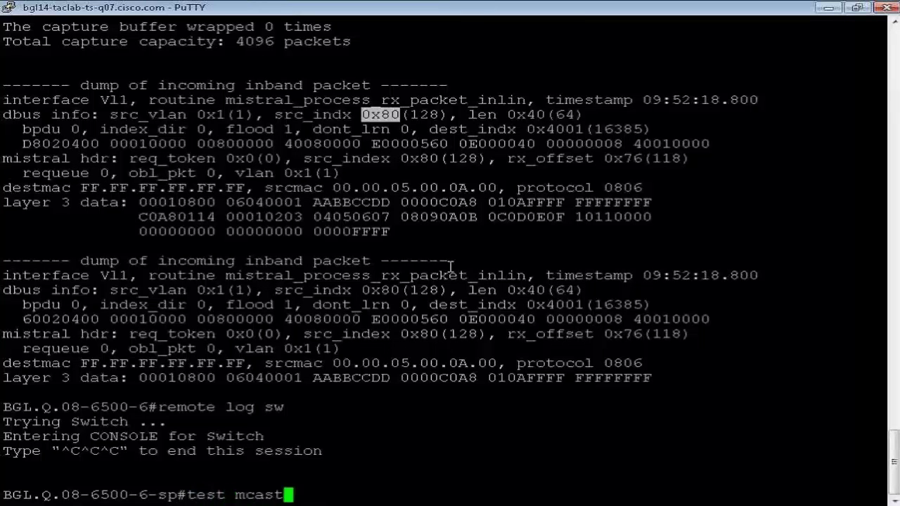
key(Tab)
text(lt)
key(Tab)
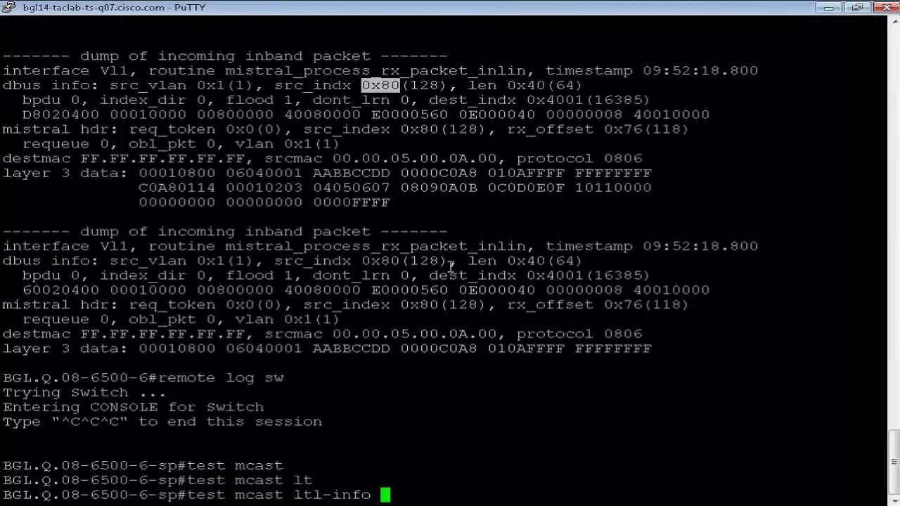
text(ind)
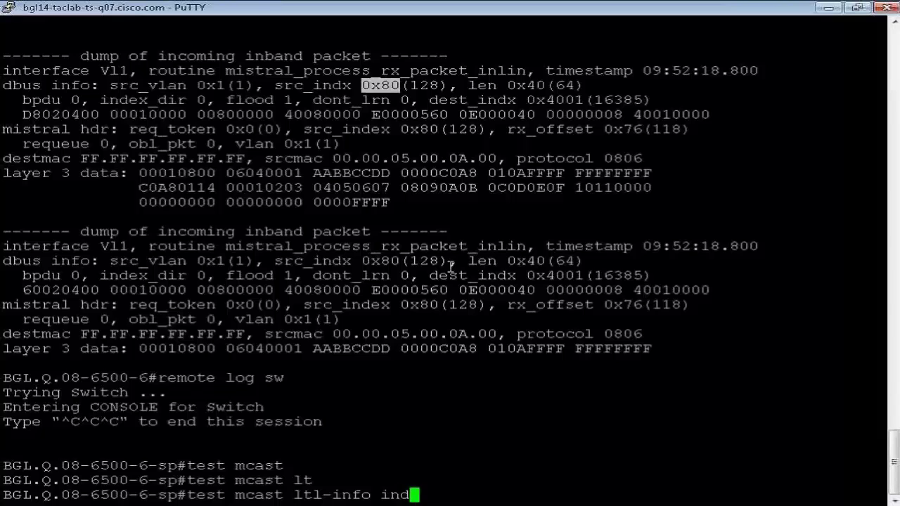
text(e)
key(Tab)
text(80)
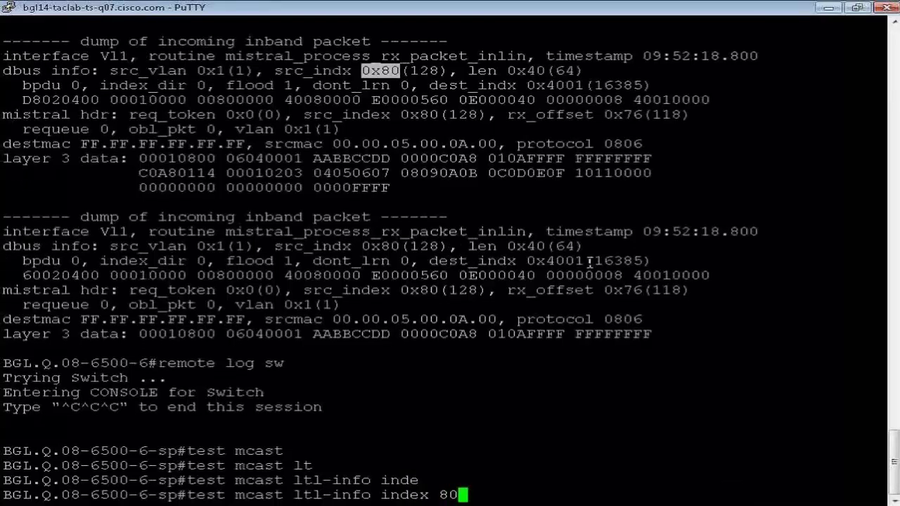
key(Return)
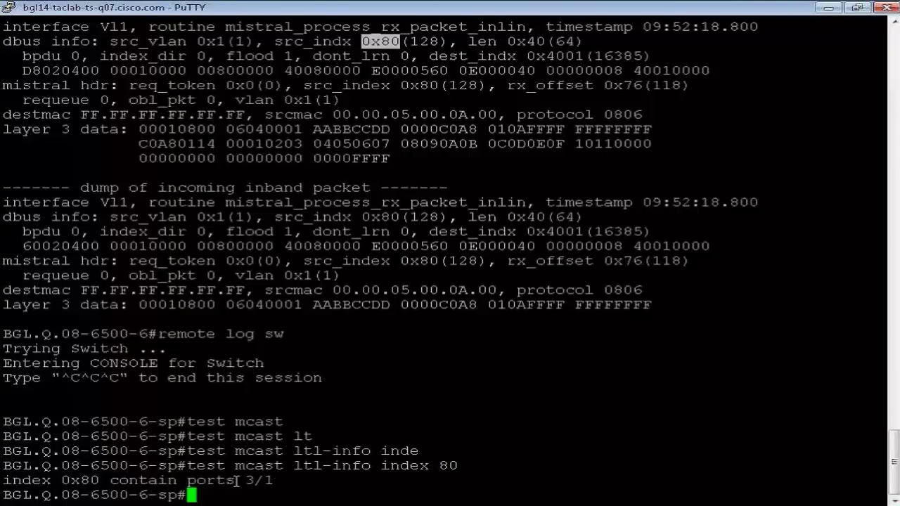
Mark port 3/1 in the result and exit the switch processor console
drag(237, 481, 4, 472)
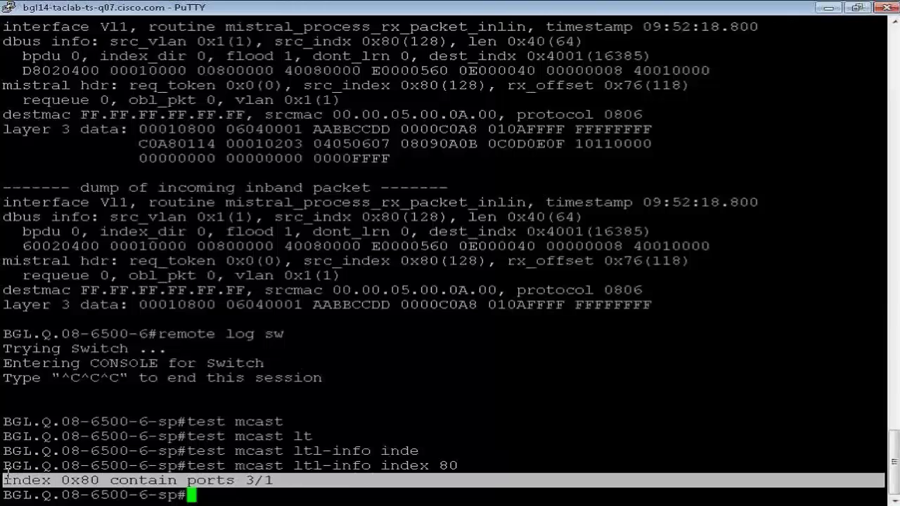
click(501, 364)
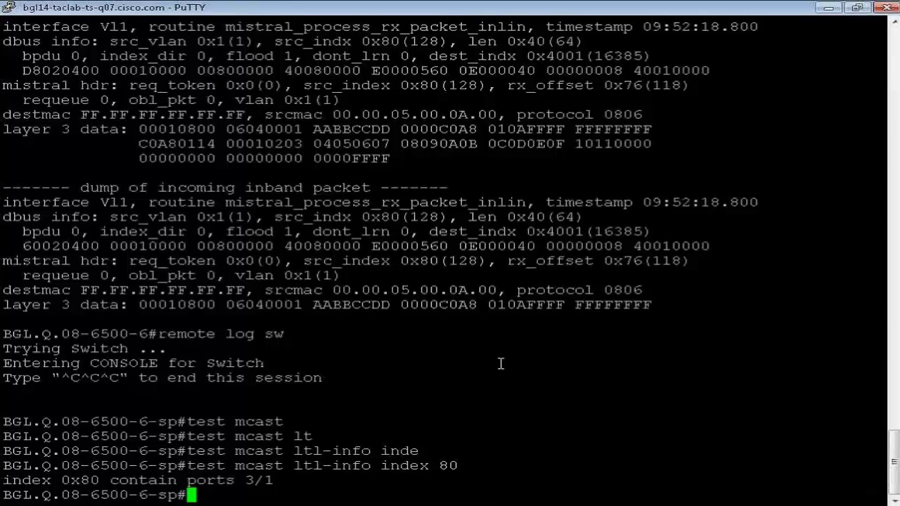
text(exit)
key(Return)
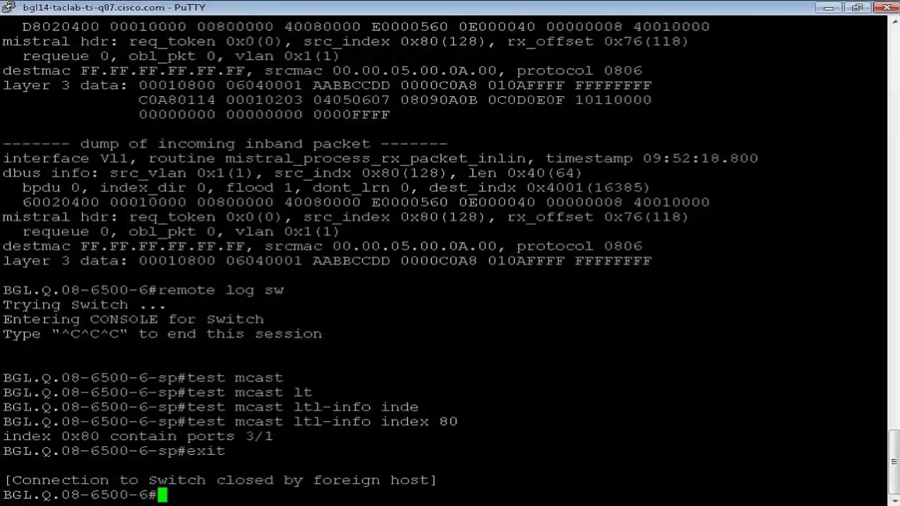
Copy the source MAC and run 'sh mac address-table address' with it pasted in
double_click(427, 70)
key(ctrl+c)
click(588, 357)
text(sh mac ad)
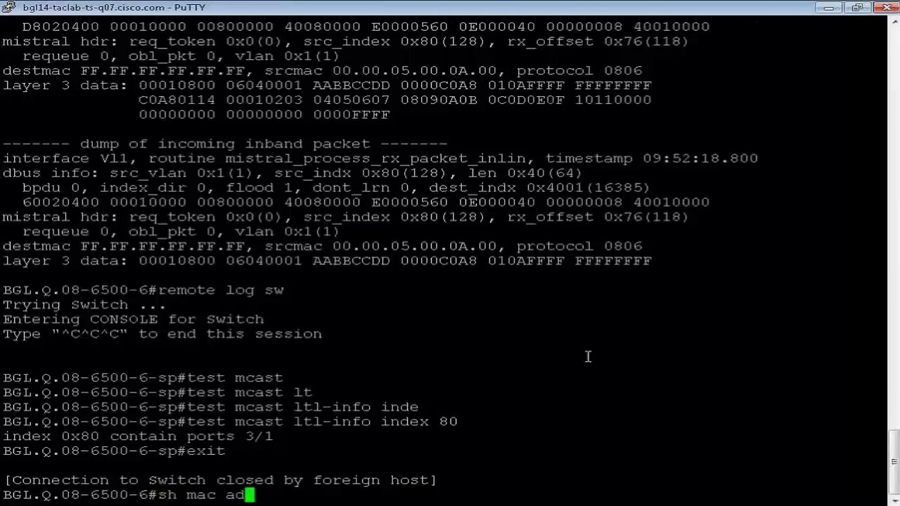
key(Tab)
text(ad)
key(Tab)
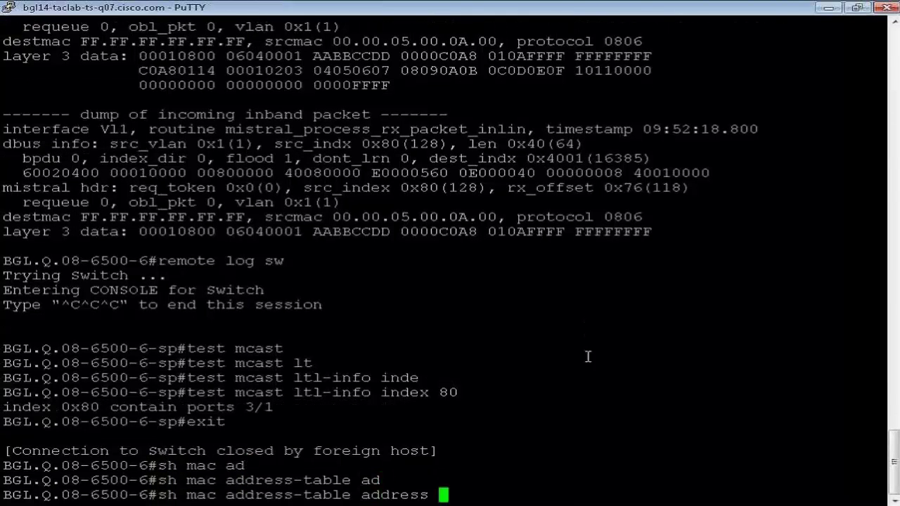
right_click(587, 357)
key(Return)
Correct the MAC to 0000.0500.0A00, rerun the lookup and mark the Gi3/1 entry
key(Up)
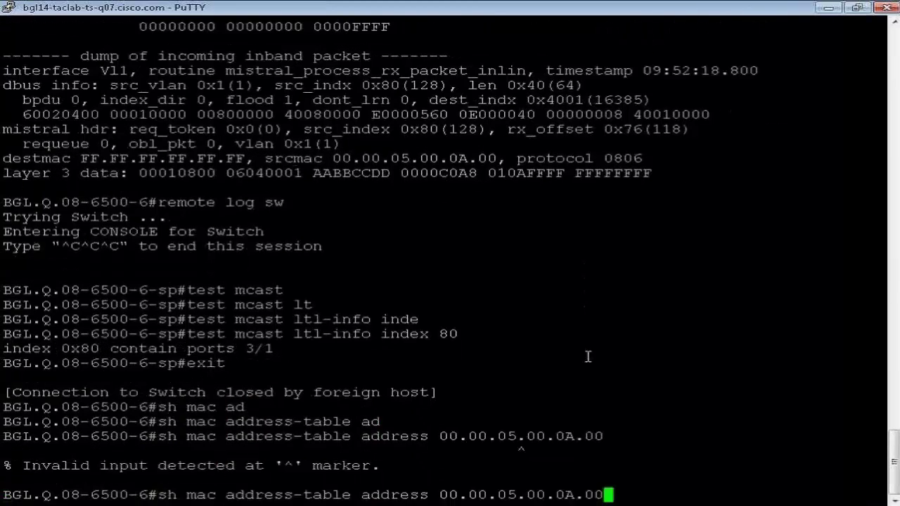
key(Left)
key(Left)
key(BackSpace)
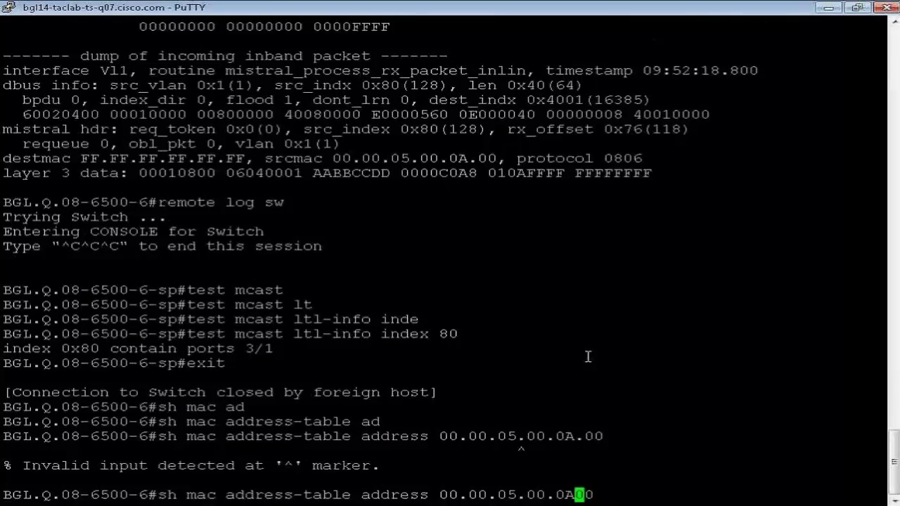
key(Left)
key(Left)
key(Left)
key(Left)
key(Left)
key(BackSpace)
key(Left)
key(Left)
key(Left)
key(Left)
key(Left)
key(Left)
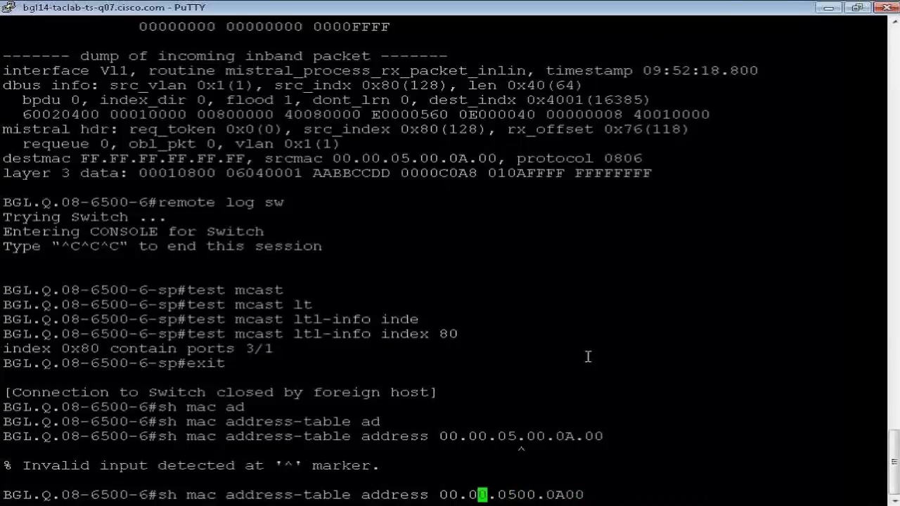
key(Right)
key(BackSpace)
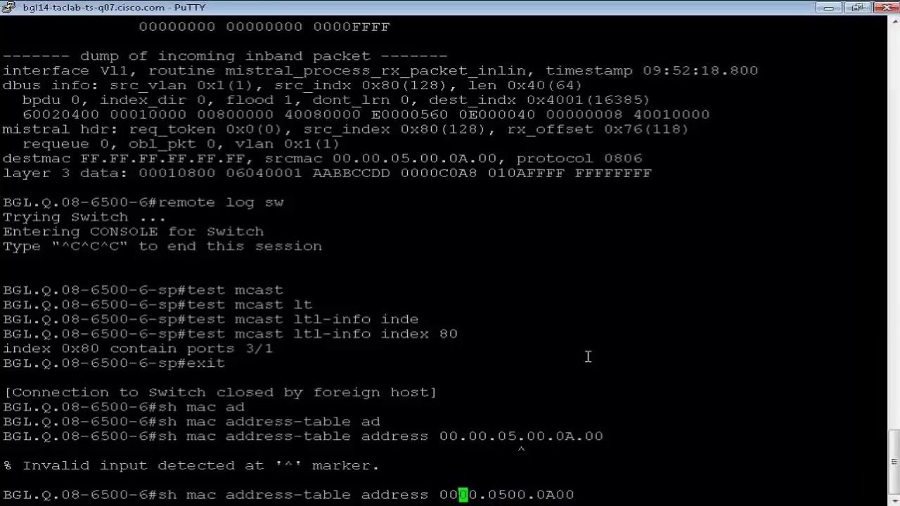
key(Return)
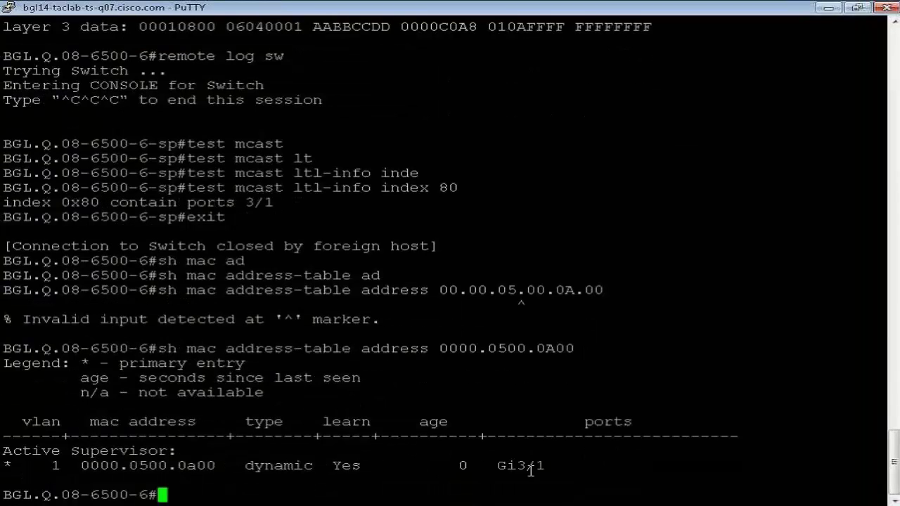
drag(547, 476, 396, 446)
click(406, 336)
scroll(896, 28, up, 6)
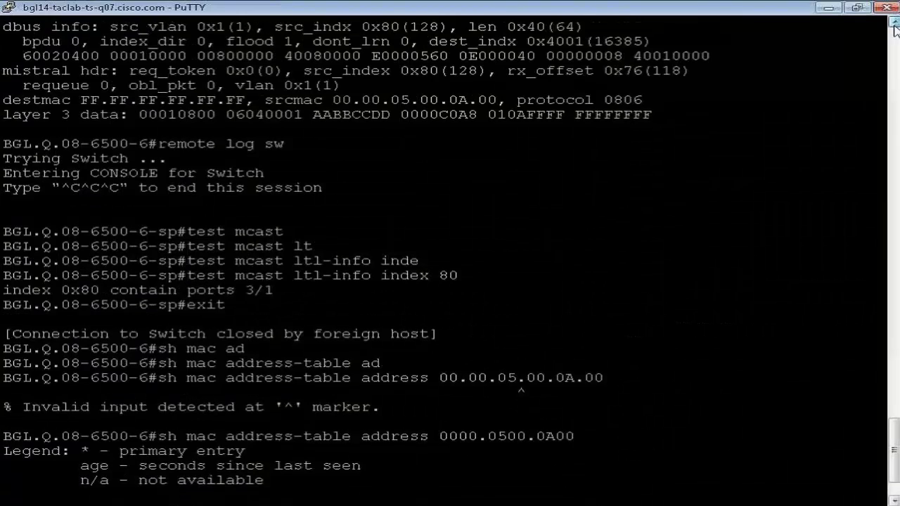
scroll(896, 28, up, 5)
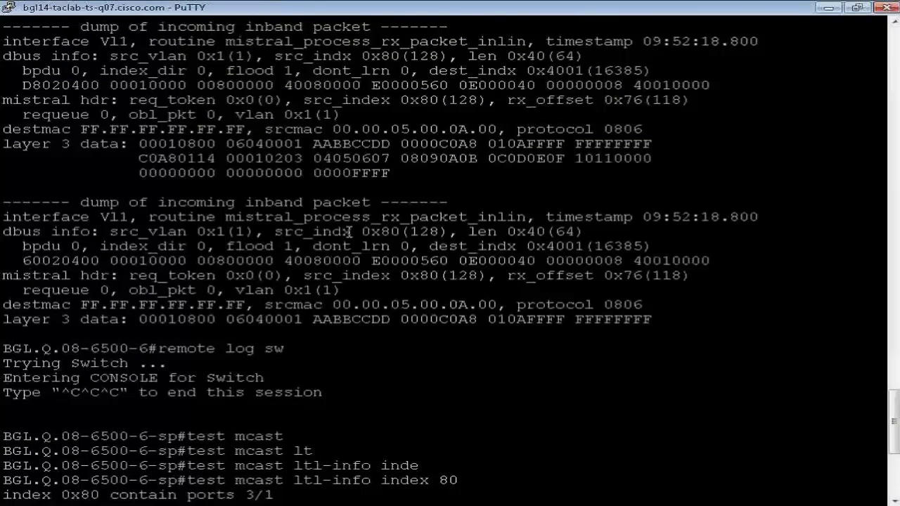
drag(450, 232, 381, 231)
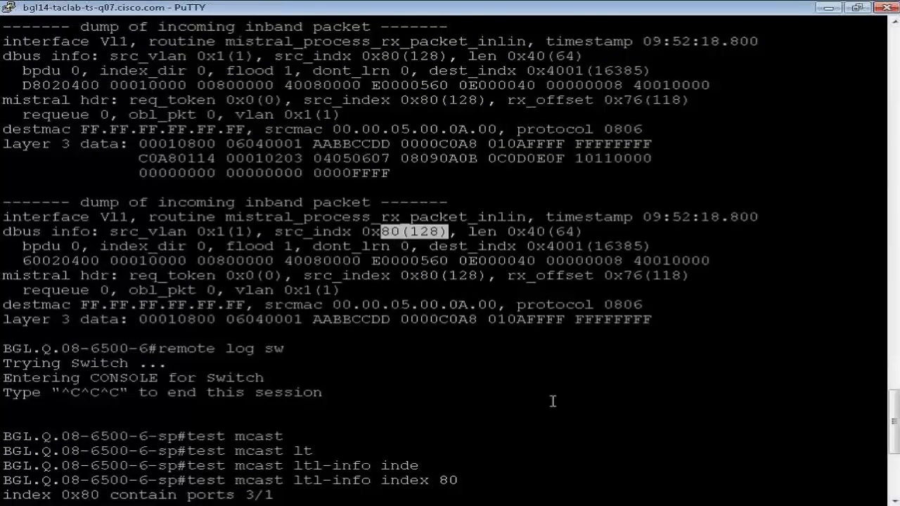
click(553, 402)
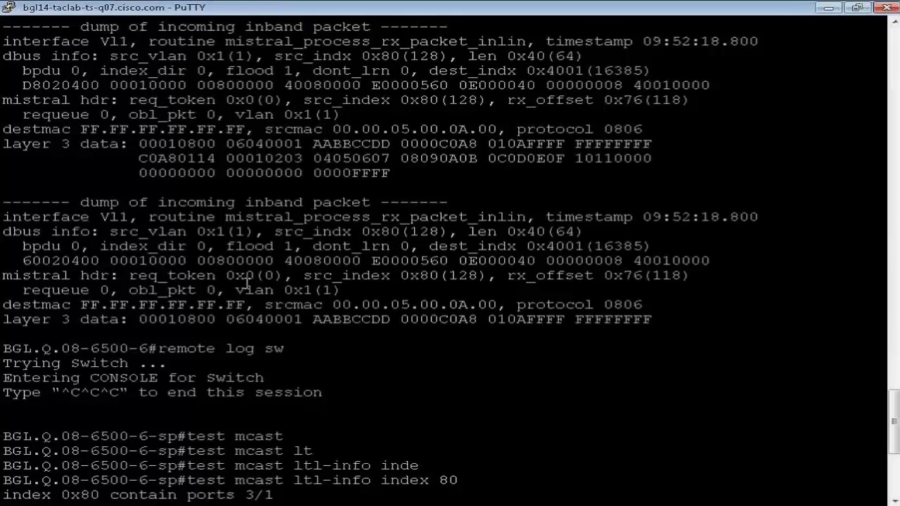
drag(207, 247, 294, 246)
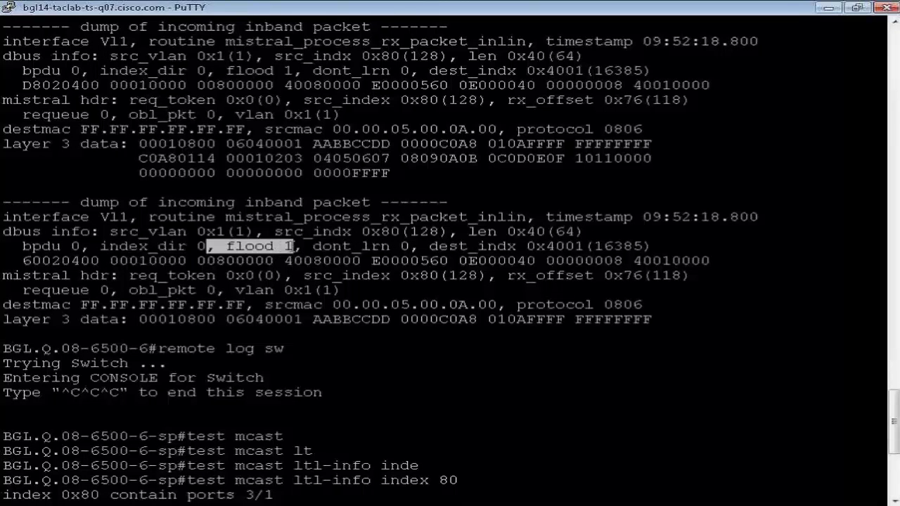
mouse_move(226, 246)
mouse_down()
mouse_move(294, 246)
mouse_move(218, 247)
mouse_move(226, 246)
mouse_up()
click(322, 268)
click(308, 258)
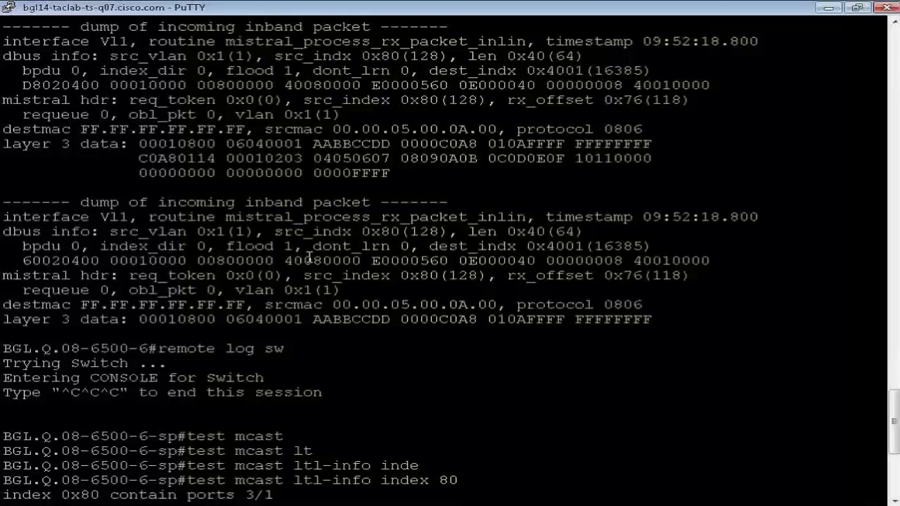
drag(293, 246, 216, 246)
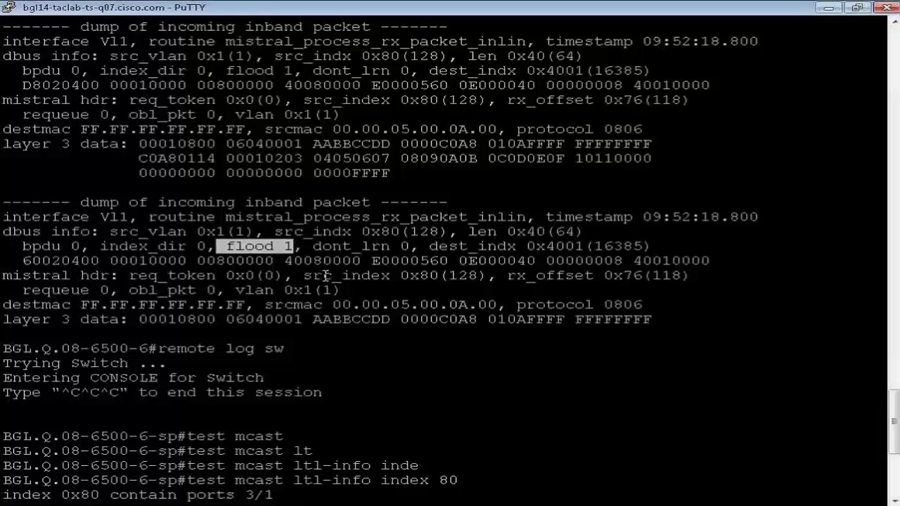
click(325, 275)
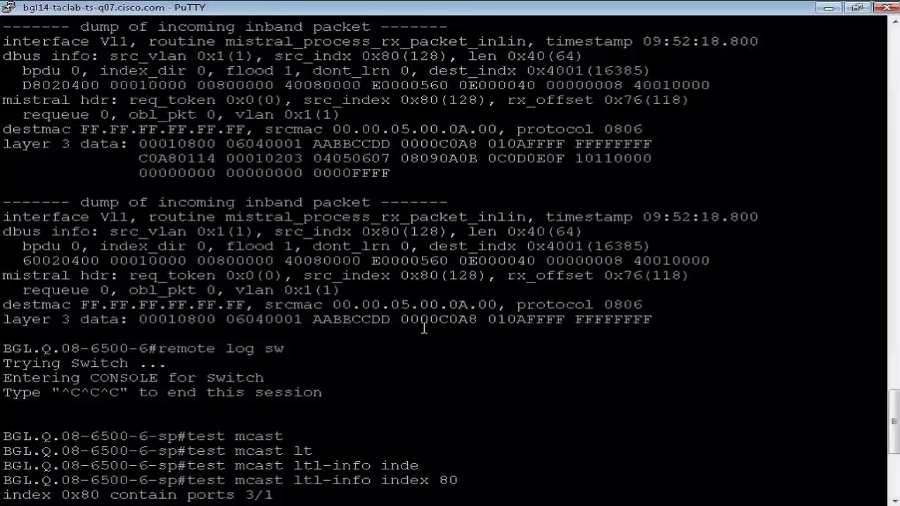
drag(427, 321, 179, 231)
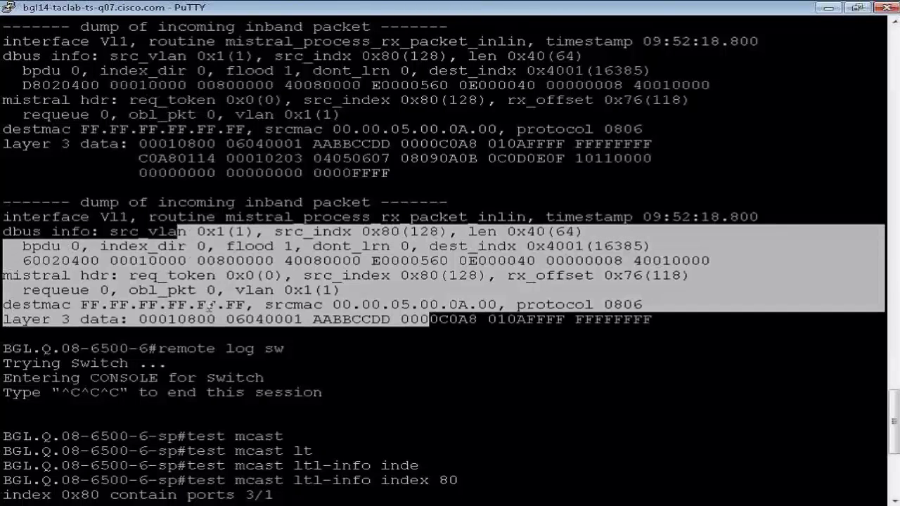
double_click(209, 307)
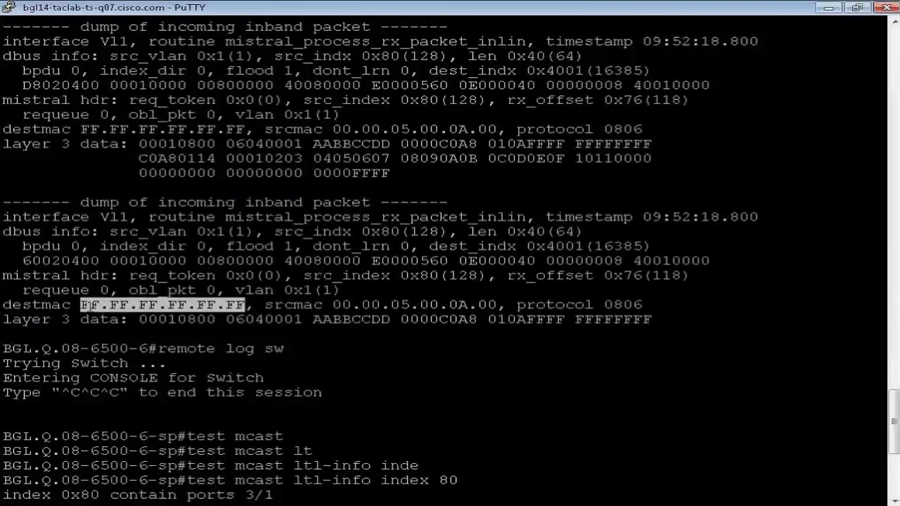
drag(294, 246, 225, 246)
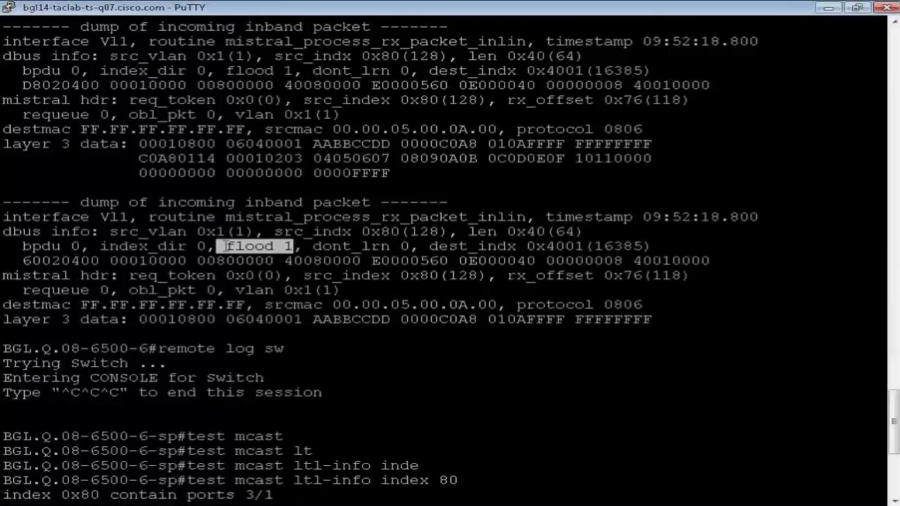
click(328, 268)
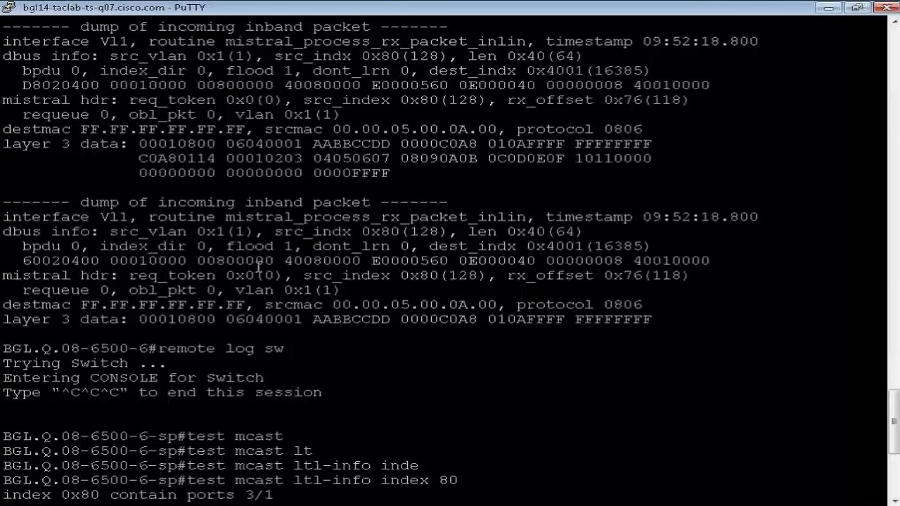
drag(246, 304, 80, 305)
drag(294, 246, 246, 246)
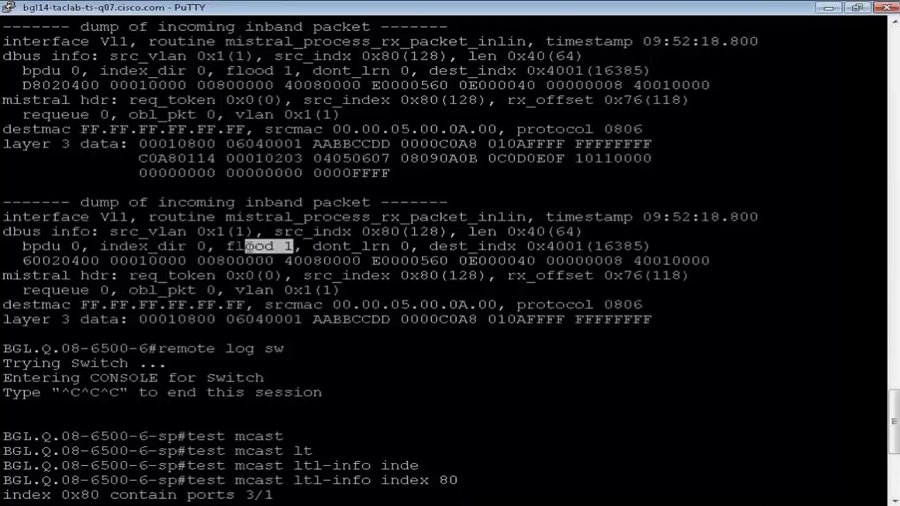
drag(323, 275, 341, 275)
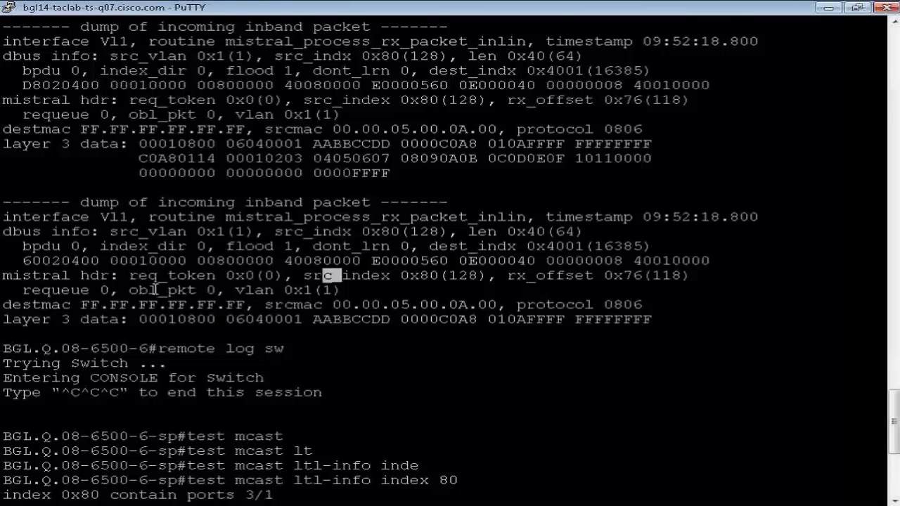
drag(78, 305, 255, 305)
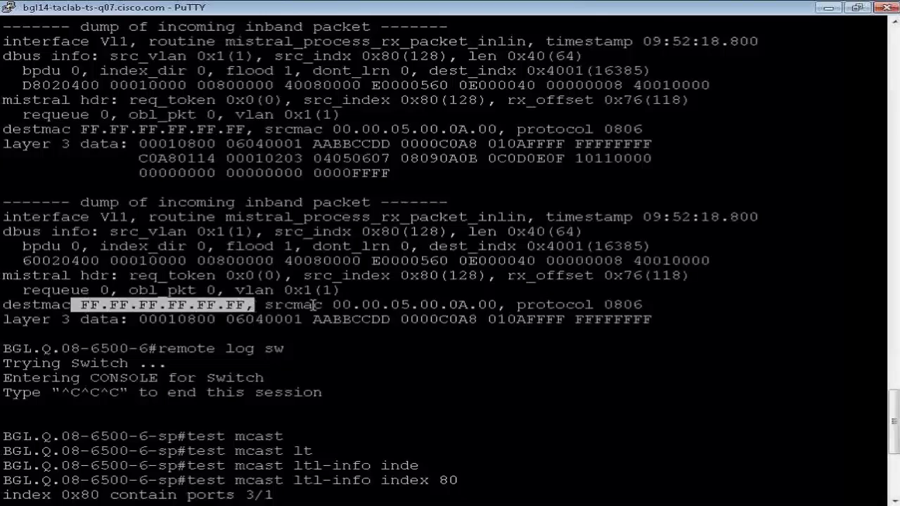
click(388, 288)
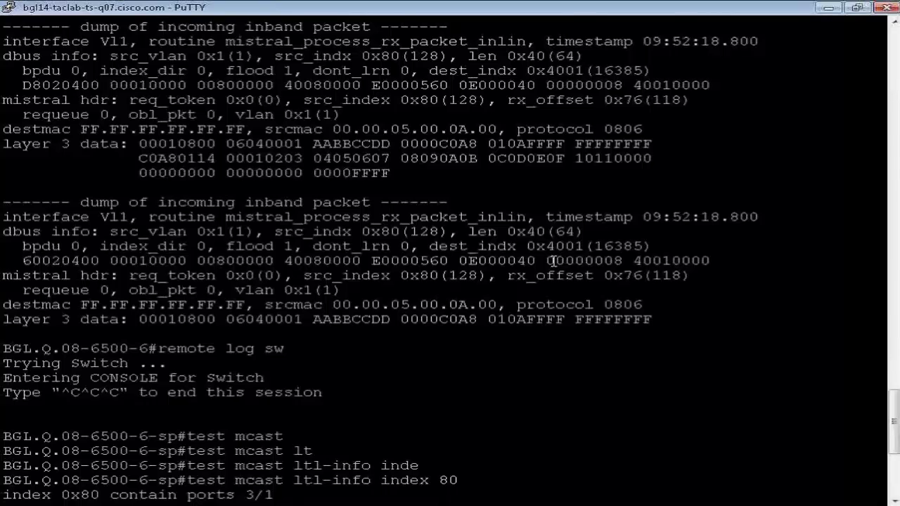
scroll(553, 260, down, 8)
Run 'sh int gi3/1' and note rxload 197/255, then type 'sh cdp nei gi3/1'
key(Return)
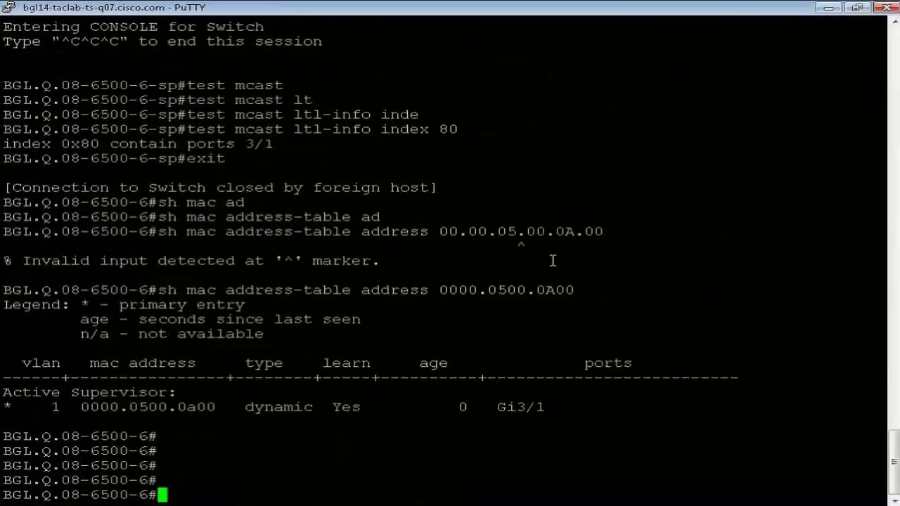
text(sh int gi3/1)
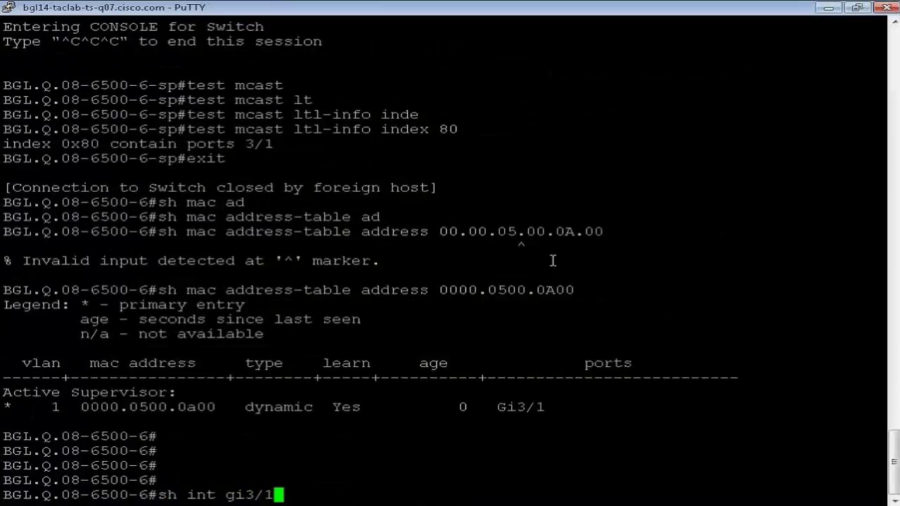
key(Return)
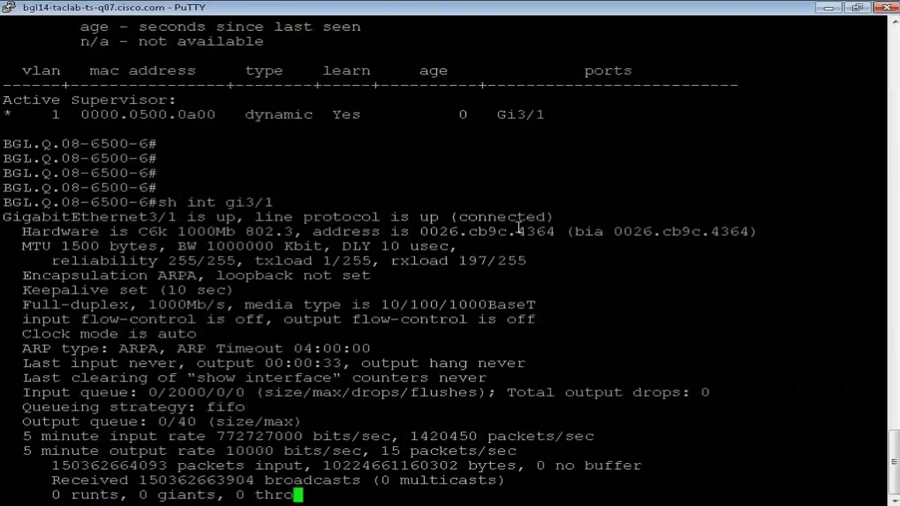
drag(534, 202, 394, 202)
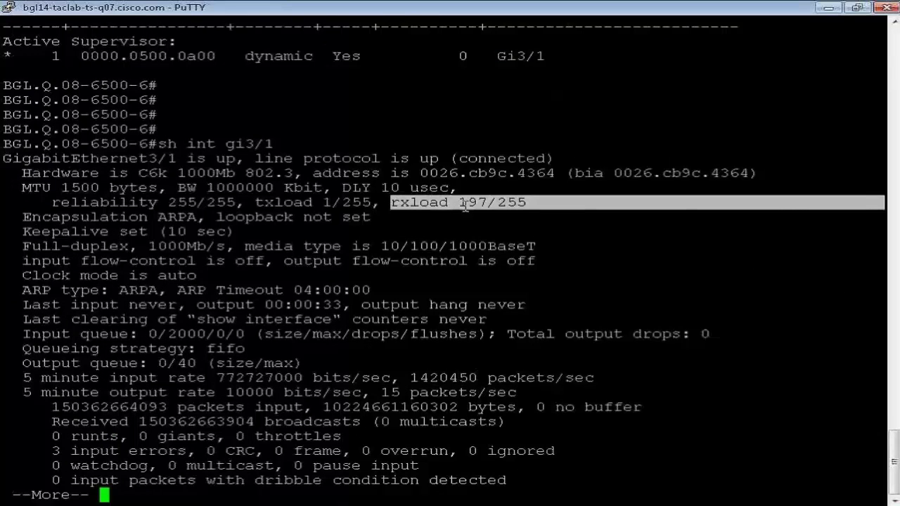
click(444, 220)
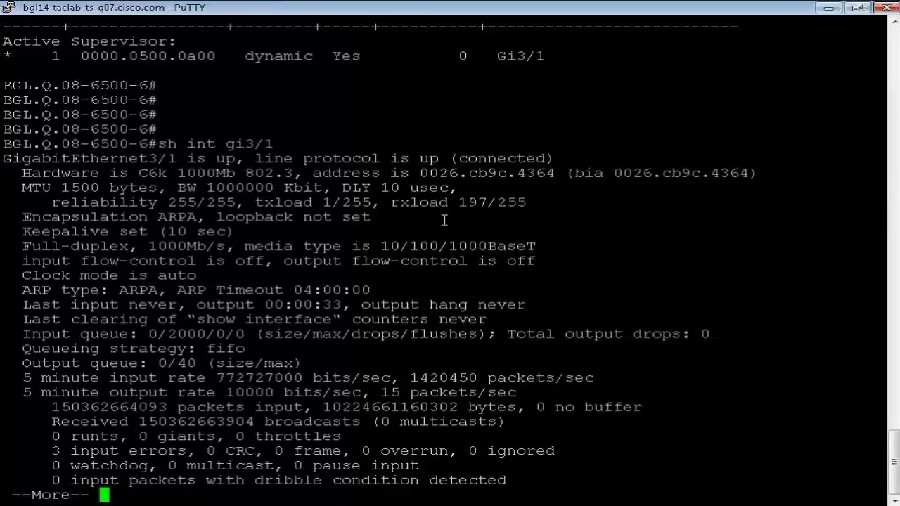
key(q)
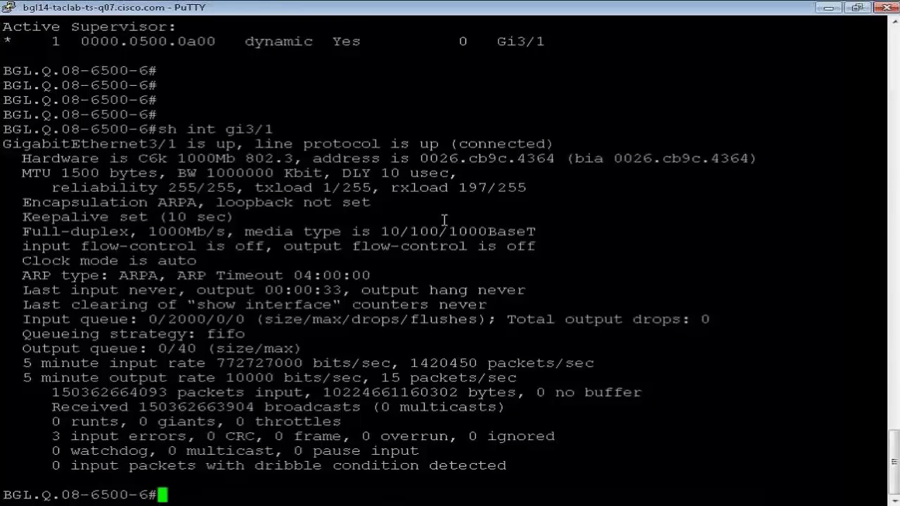
text(sh cdp nei gi)
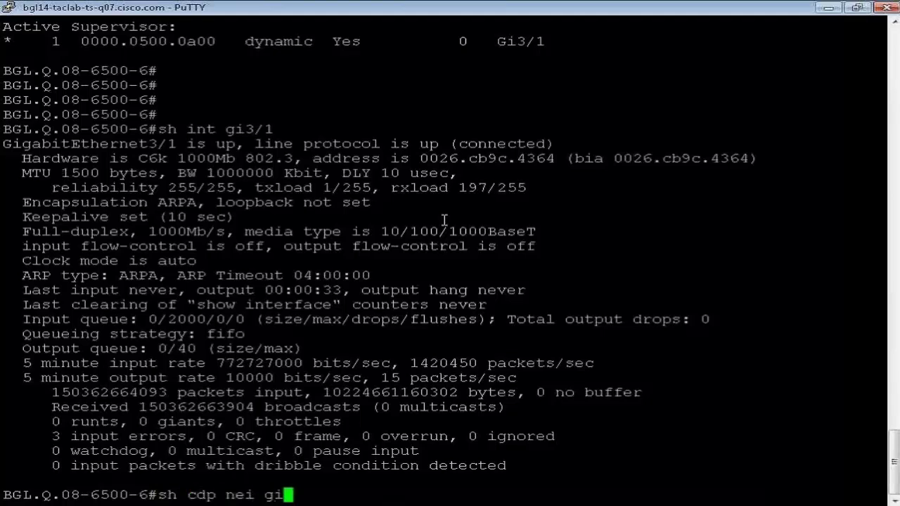
text(3/1)
Run 'sh cdp nei gi3/1' (no neighbours) and rerun 'sh int gi3/1', noting rxload 197/255
key(Return)
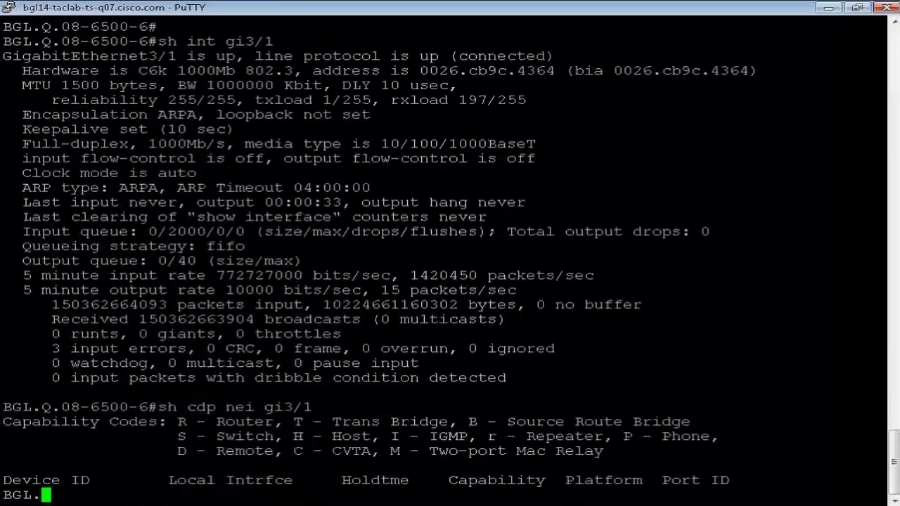
text(sh)
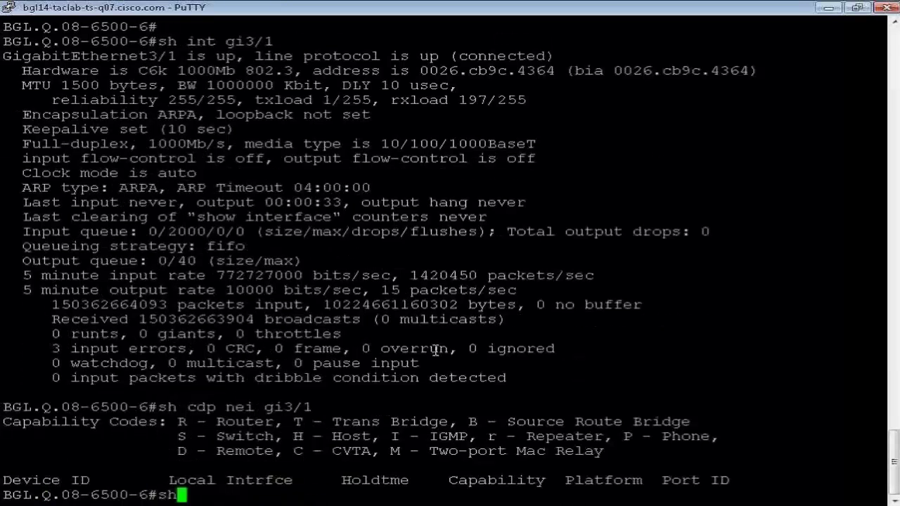
text( int gi3/1)
key(Return)
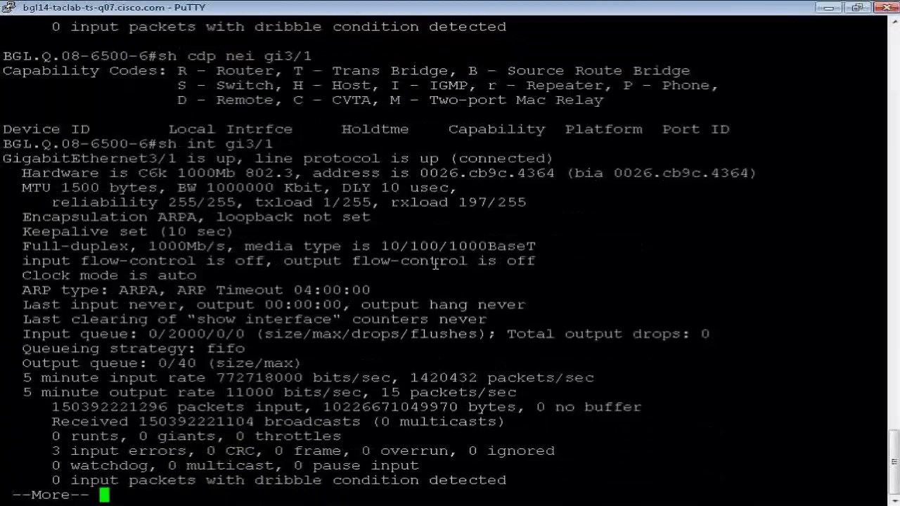
key(q)
drag(277, 130, 222, 130)
click(369, 218)
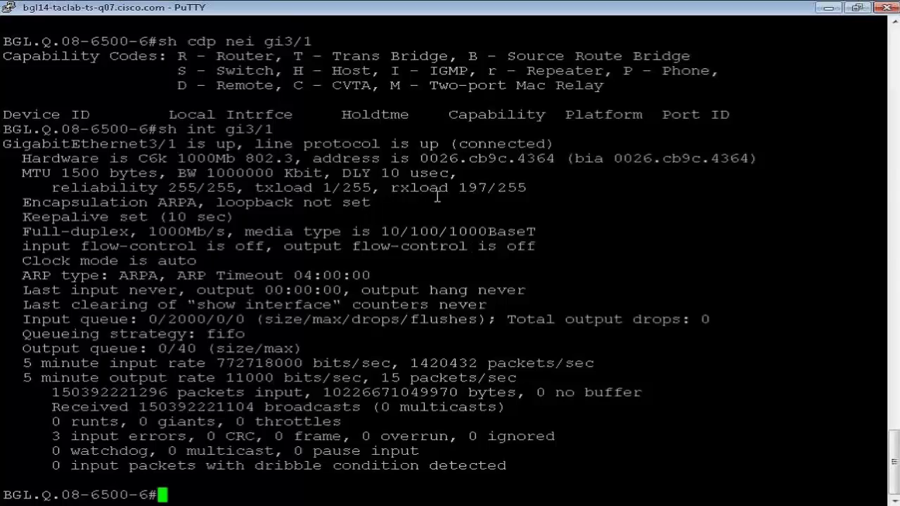
drag(458, 187, 524, 190)
click(526, 197)
Recall 'sh netdr captured-packets' from the command history
key(Up)
key(Up)
key(Down)
key(Up)
key(Up)
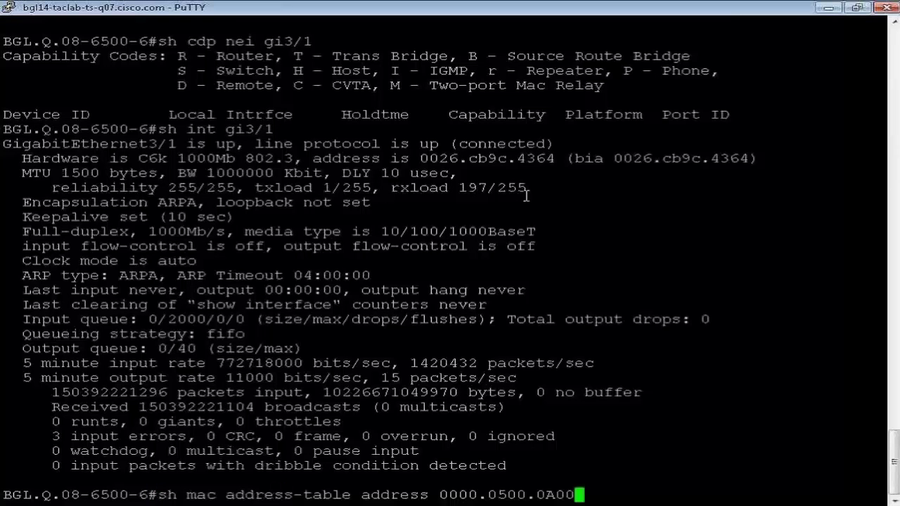
key(Up)
key(Up)
key(Up)
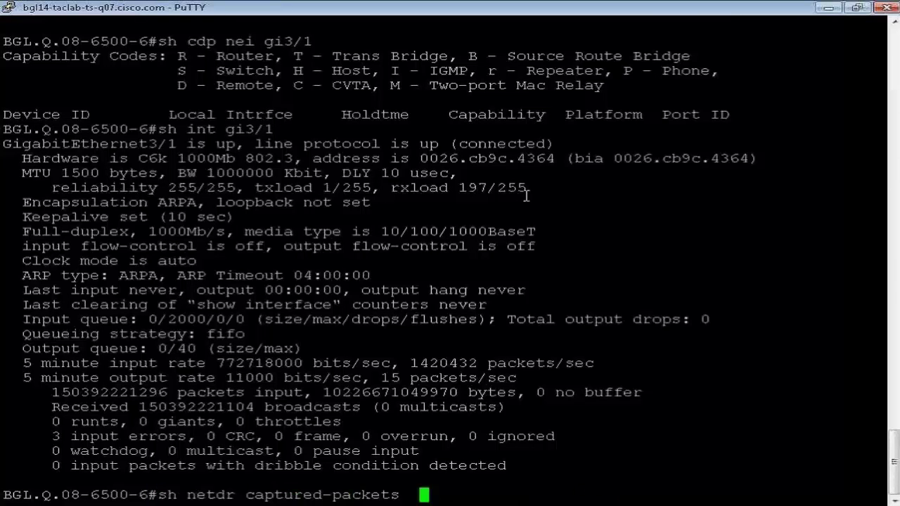
Run 'sh netdr captured-packets' and highlight the first packet and its protocol 0806 field
key(Return)
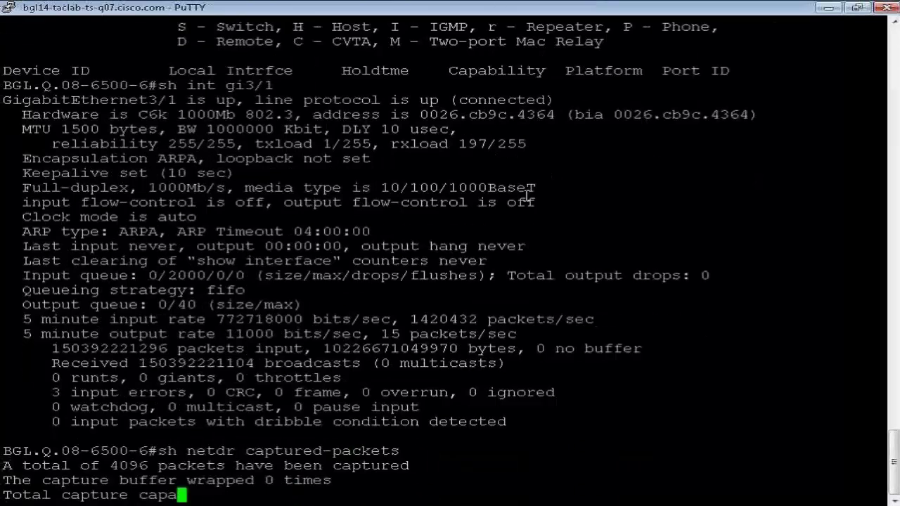
drag(356, 348, 21, 203)
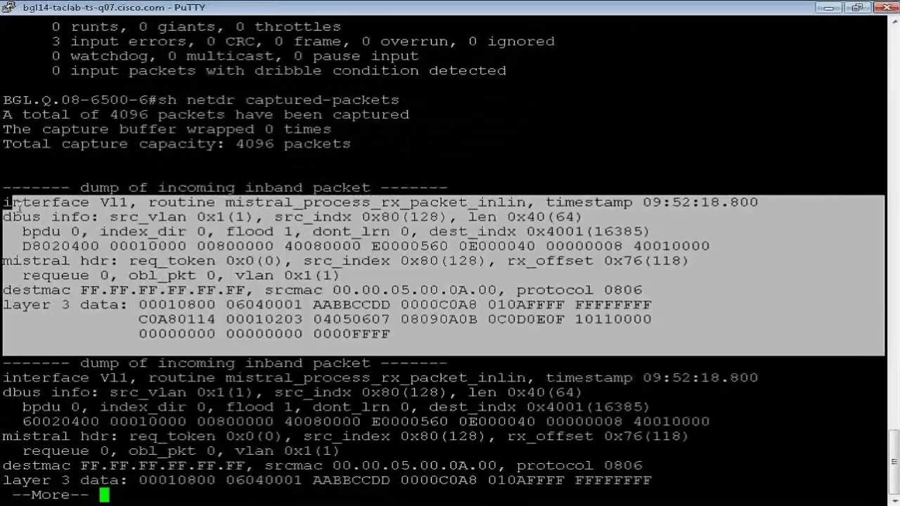
click(18, 204)
drag(517, 289, 641, 288)
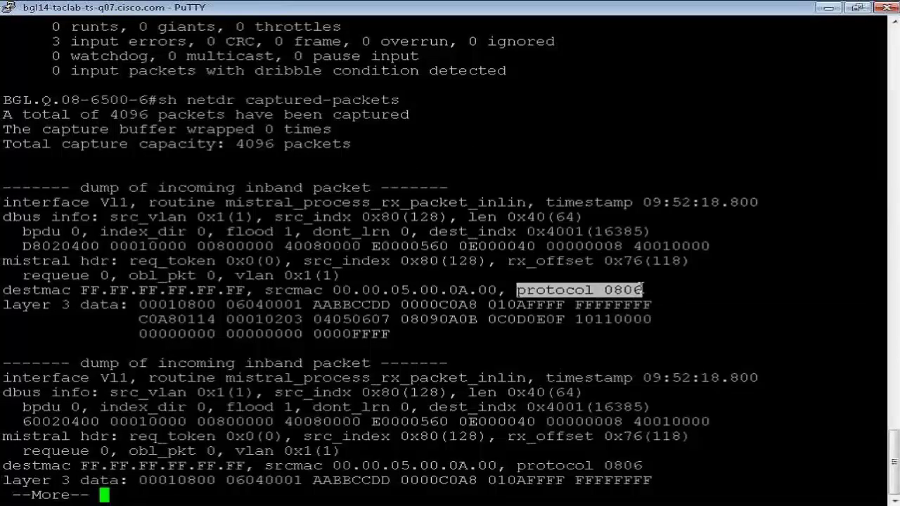
drag(643, 290, 518, 293)
click(414, 338)
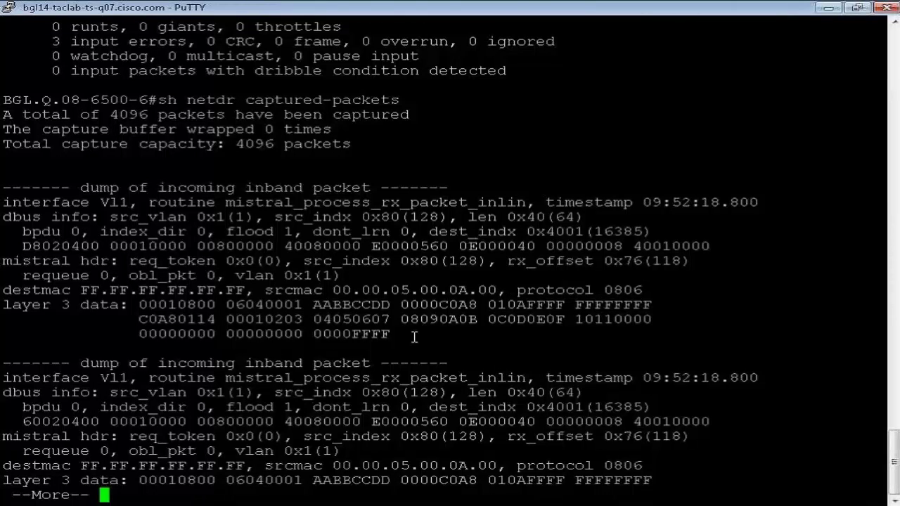
Review the first captured packet dump again, exit the pager and recall the command
drag(414, 337, 14, 208)
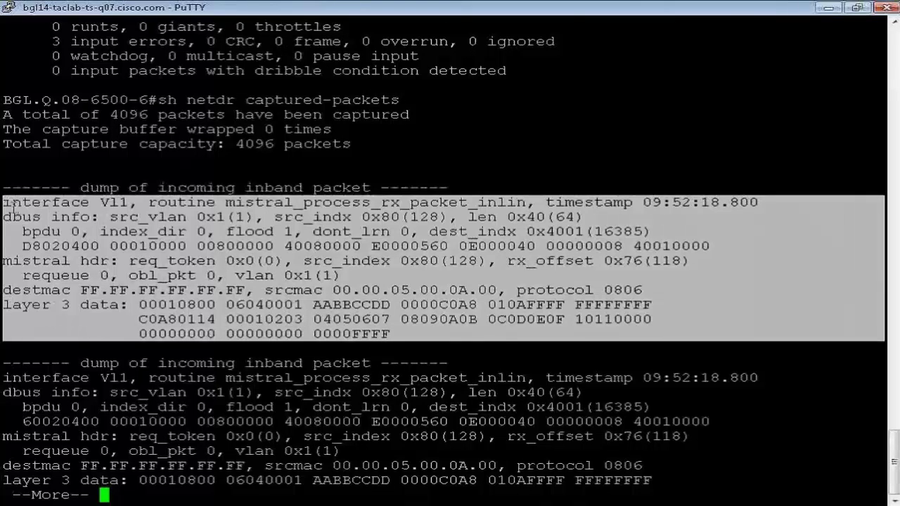
click(206, 316)
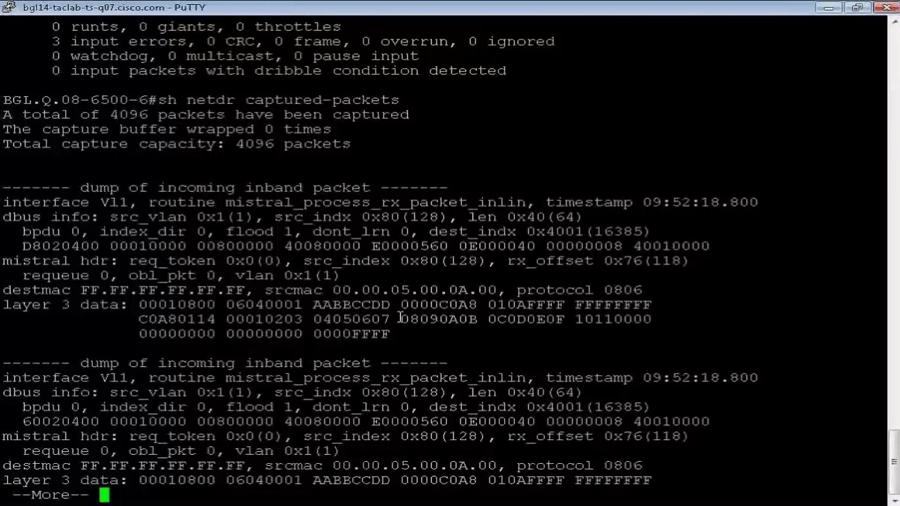
drag(397, 337, 12, 200)
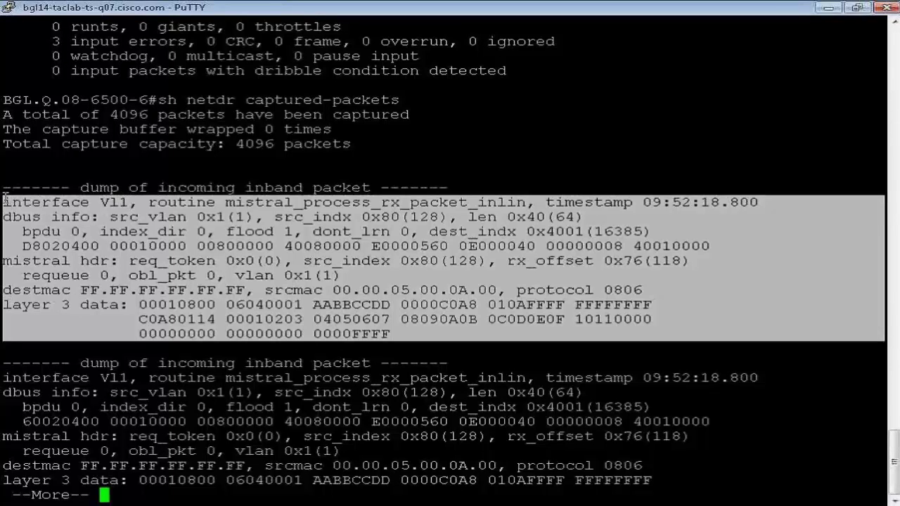
click(512, 290)
key(q)
key(Up)
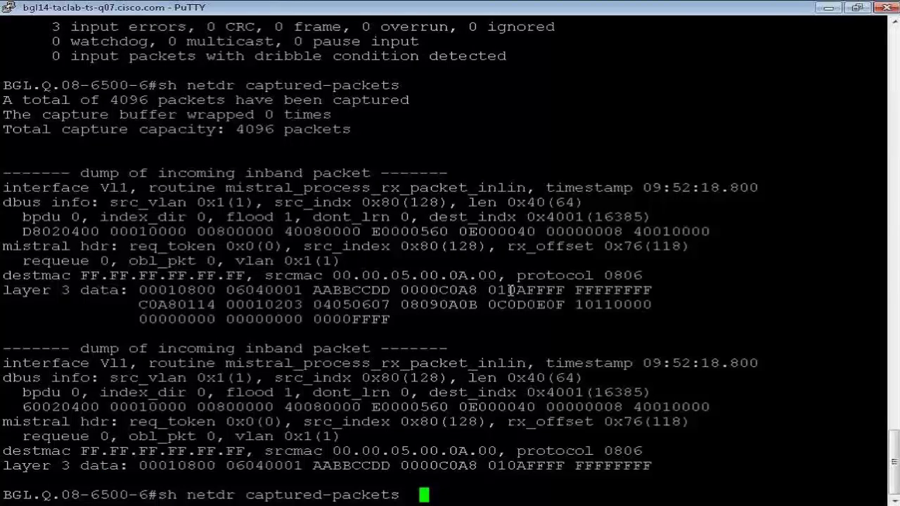
double_click(527, 328)
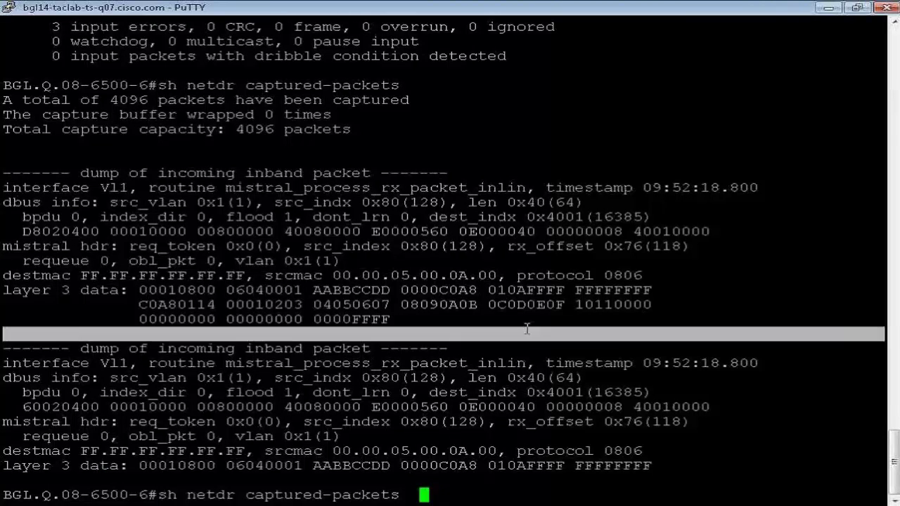
key(Return)
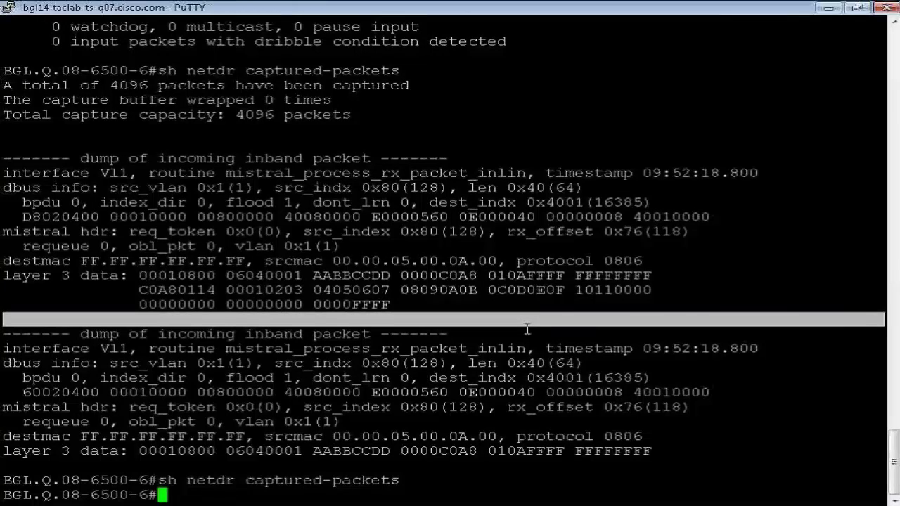
click(524, 337)
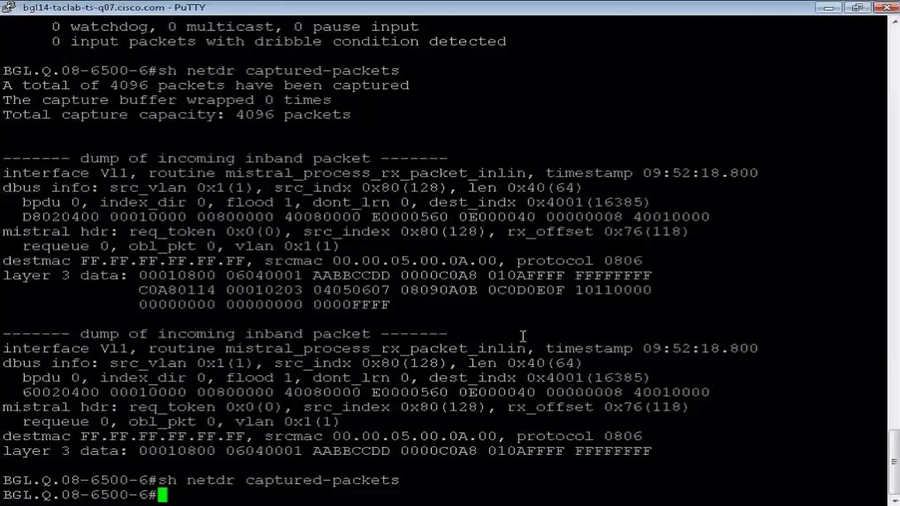
key(Return)
key(Return)
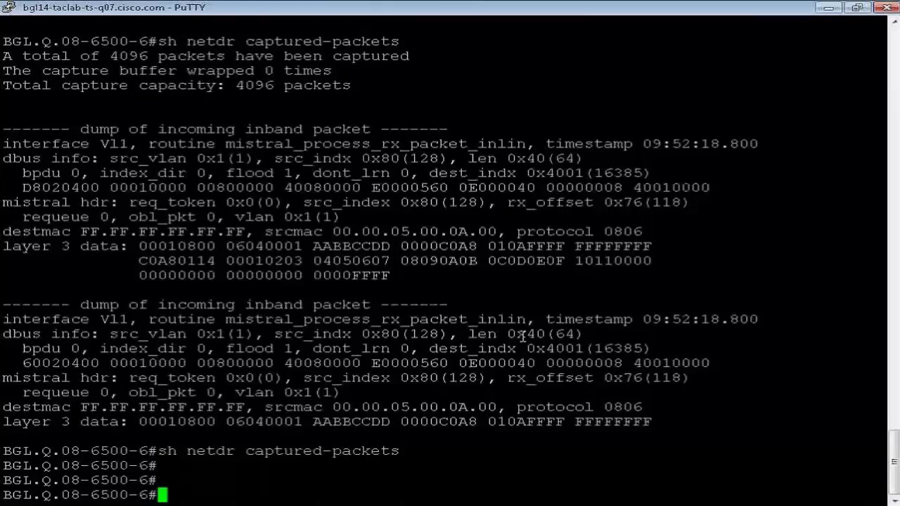
text(sh)
key(BackSpace)
key(BackSpace)
drag(528, 173, 585, 173)
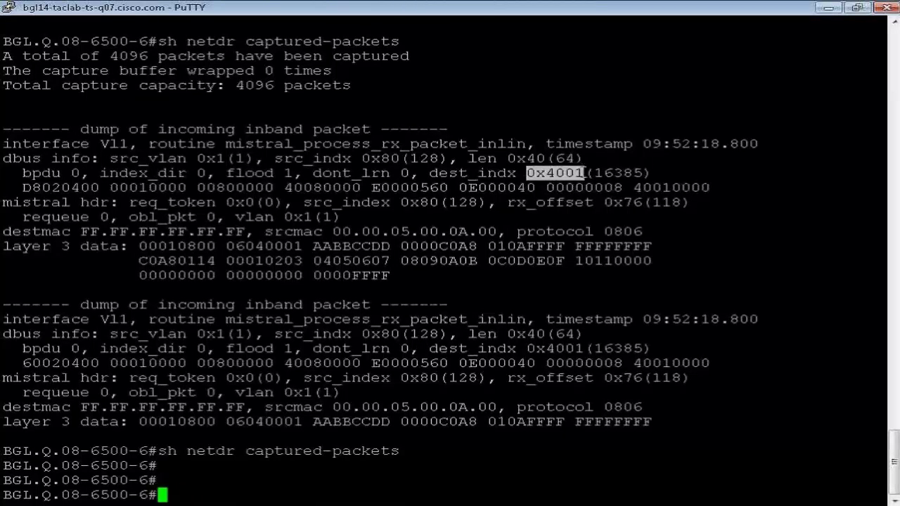
click(587, 310)
text(remot)
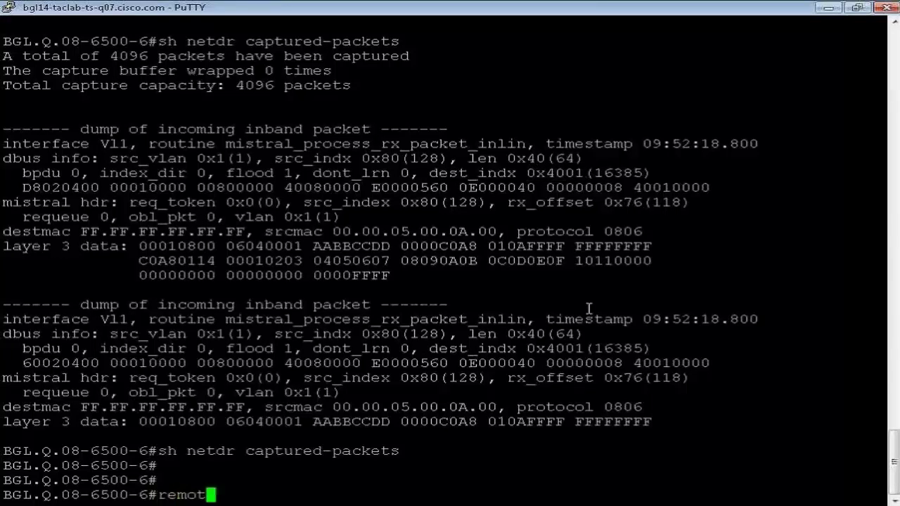
key(BackSpace)
key(BackSpace)
key(BackSpace)
key(BackSpace)
key(BackSpace)
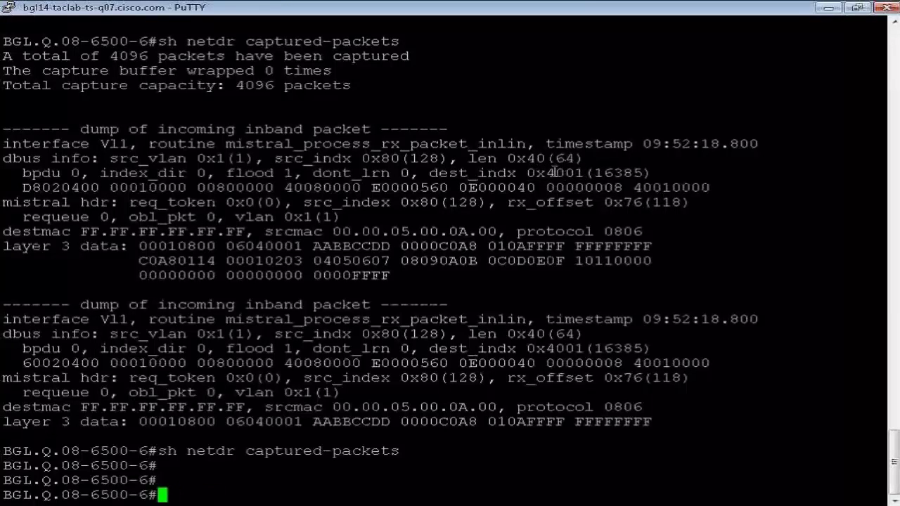
mouse_move(546, 172)
mouse_down()
mouse_move(584, 173)
mouse_move(527, 172)
mouse_move(586, 175)
mouse_move(536, 175)
mouse_up()
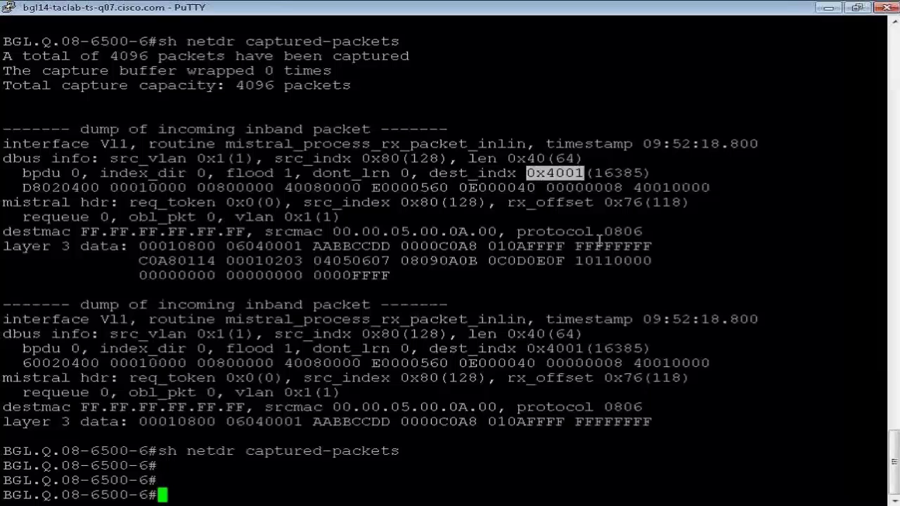
text(remote log)
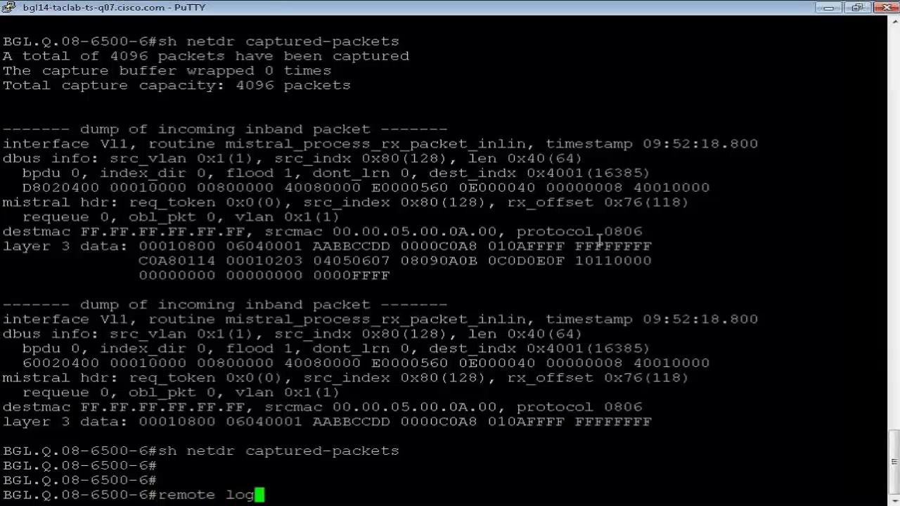
text( sw)
Log into the switch processor, noting destination index 4001 and flood flag 1
key(Return)
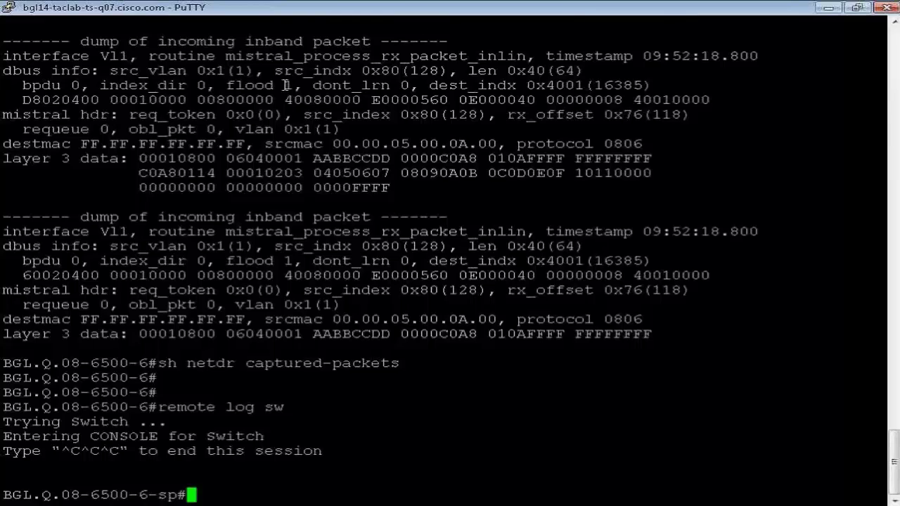
drag(546, 85, 584, 86)
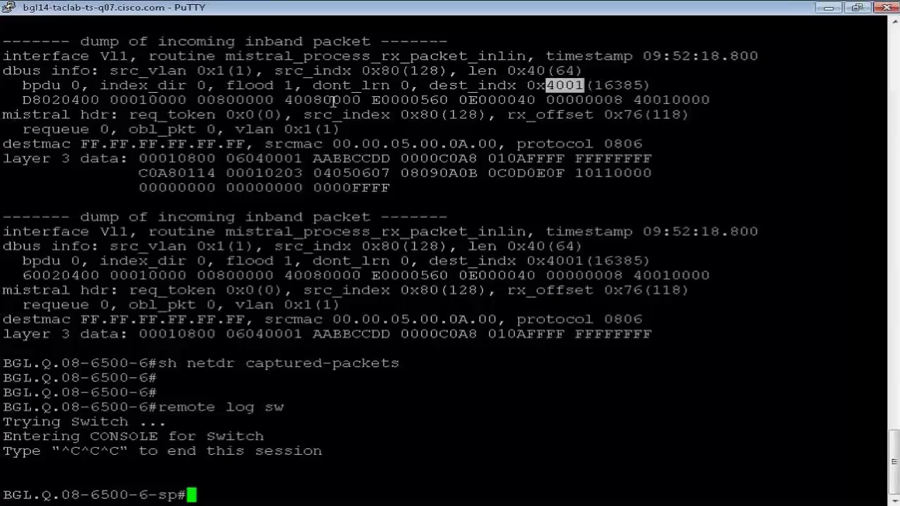
drag(291, 86, 277, 85)
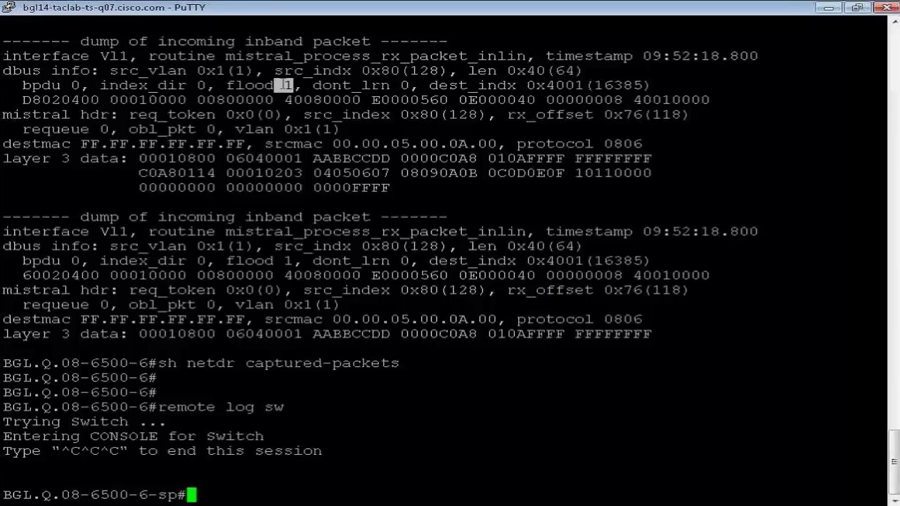
click(550, 85)
Look up LTL index C001 with 'test mcast ltl-info' (ports 1/R and 3/1), then exit
text(test mcast l)
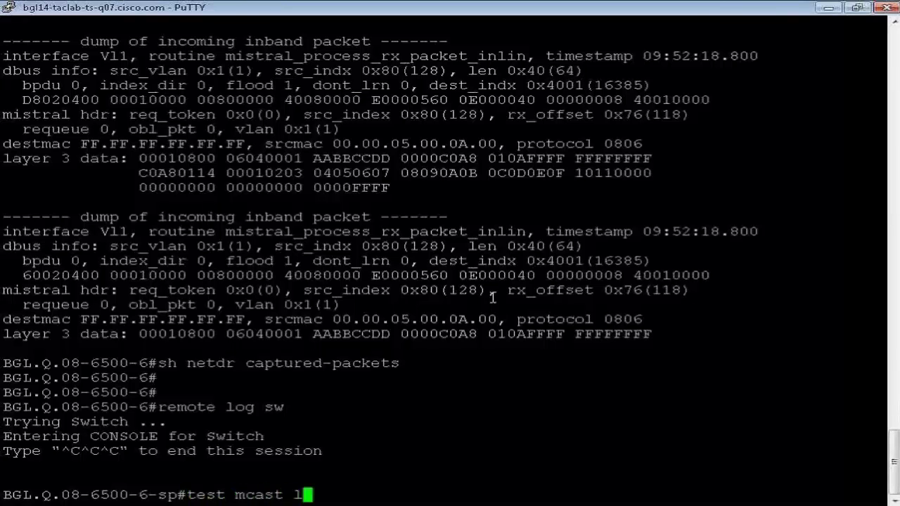
key(Tab)
text(t)
key(Tab)
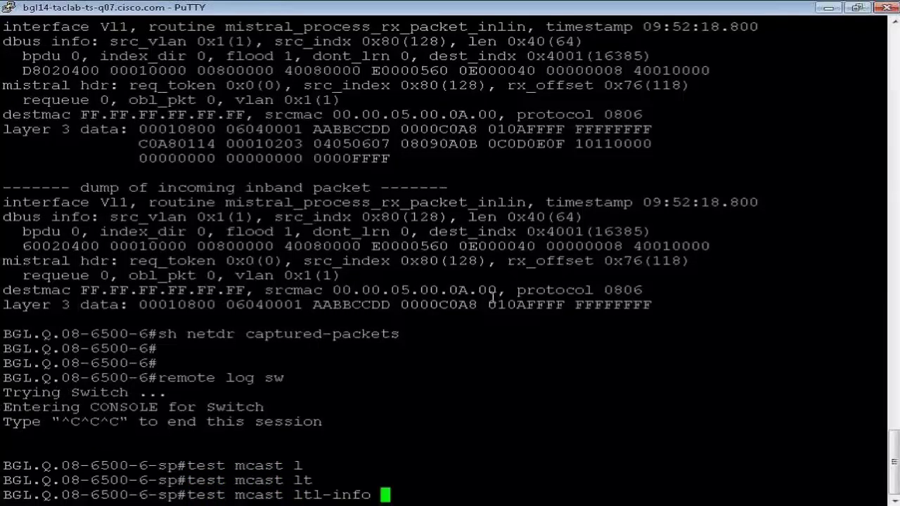
text(inde)
key(Tab)
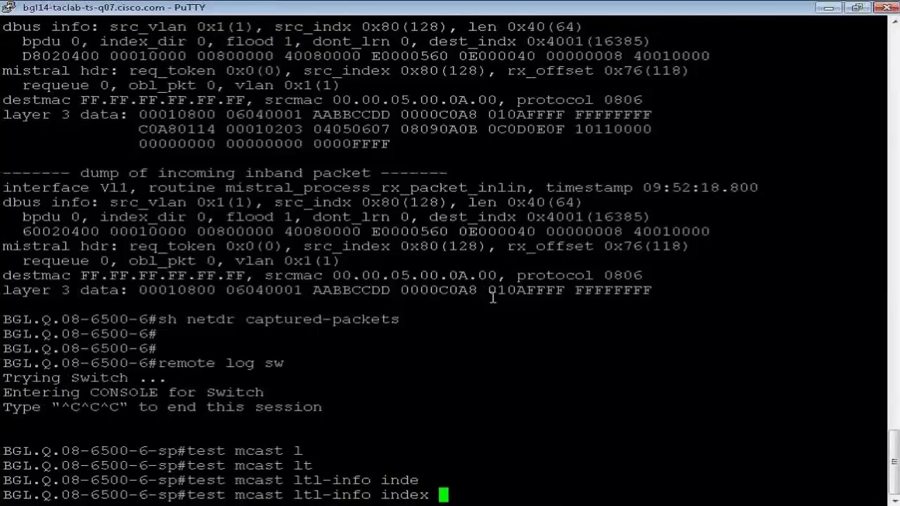
text(C001)
key(Return)
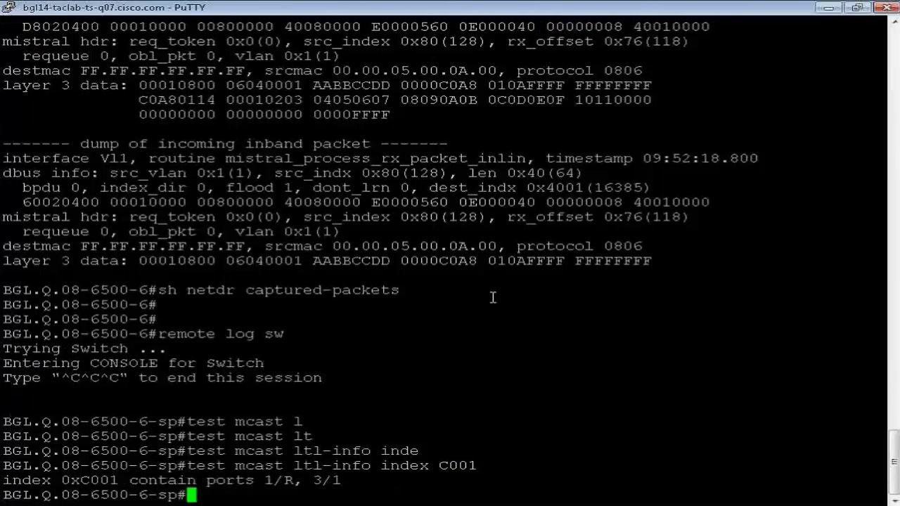
drag(295, 481, 265, 480)
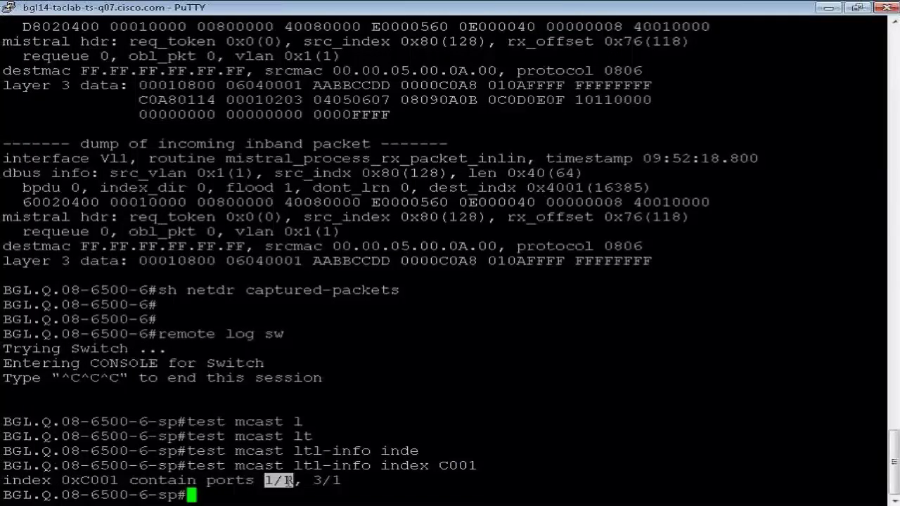
drag(313, 480, 342, 480)
click(372, 480)
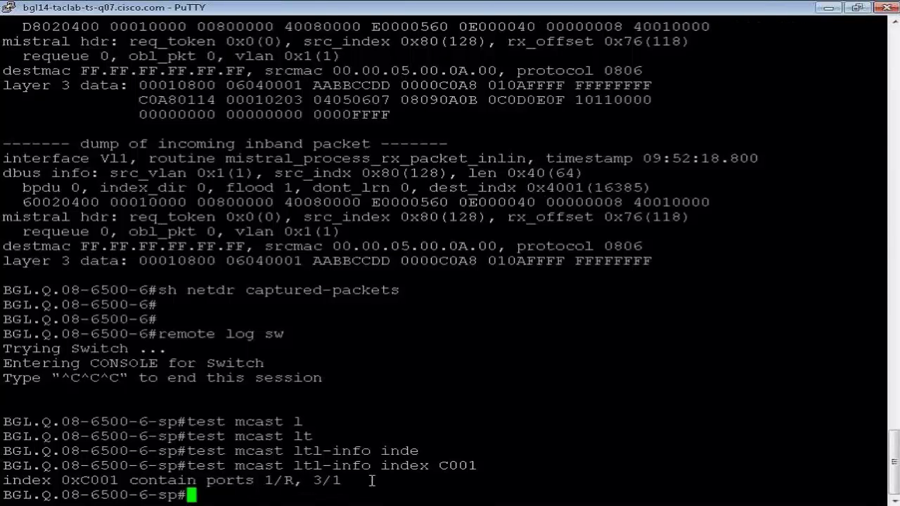
text(exit)
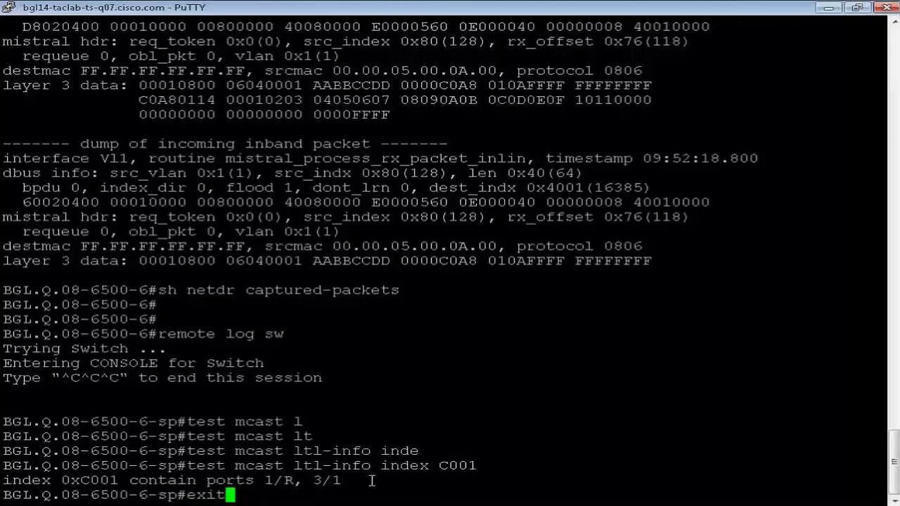
key(Return)
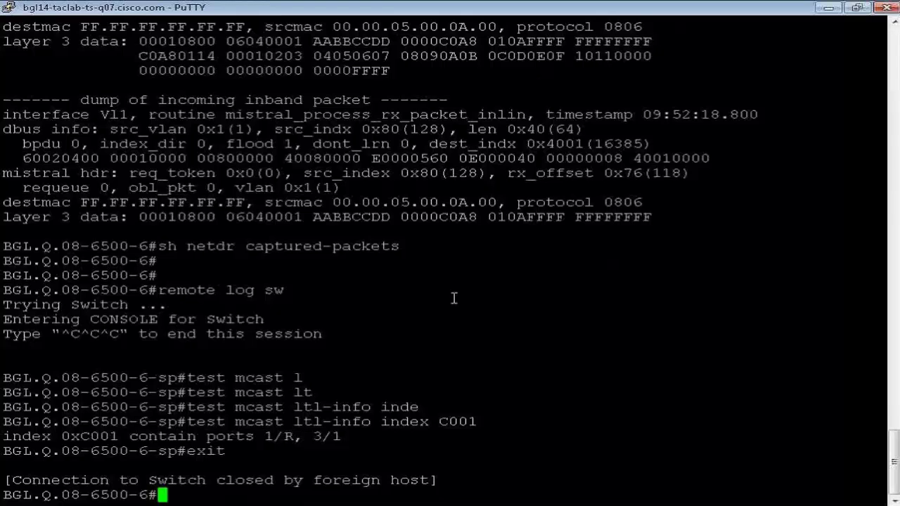
Shut down interface Gi3/1 from configuration mode
text(conf ter)
key(Return)
text(int gi3/1)
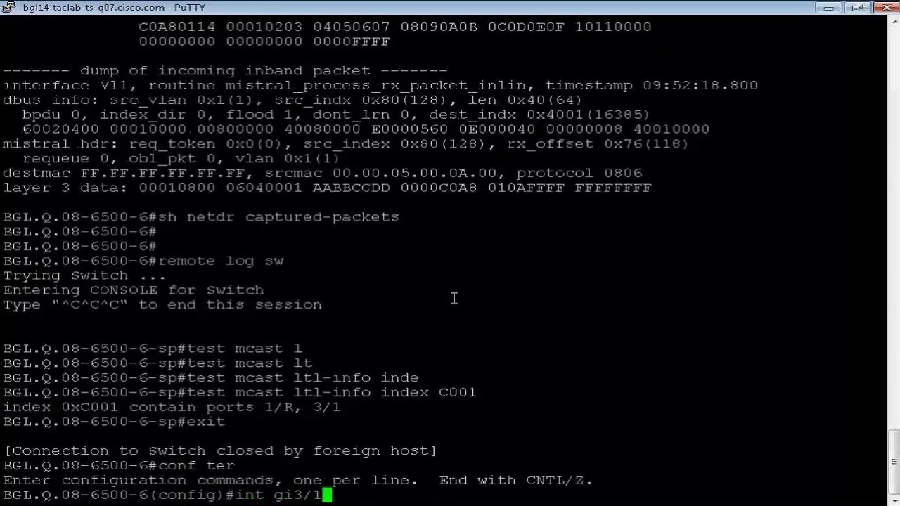
key(Return)
text(shut)
key(Return)
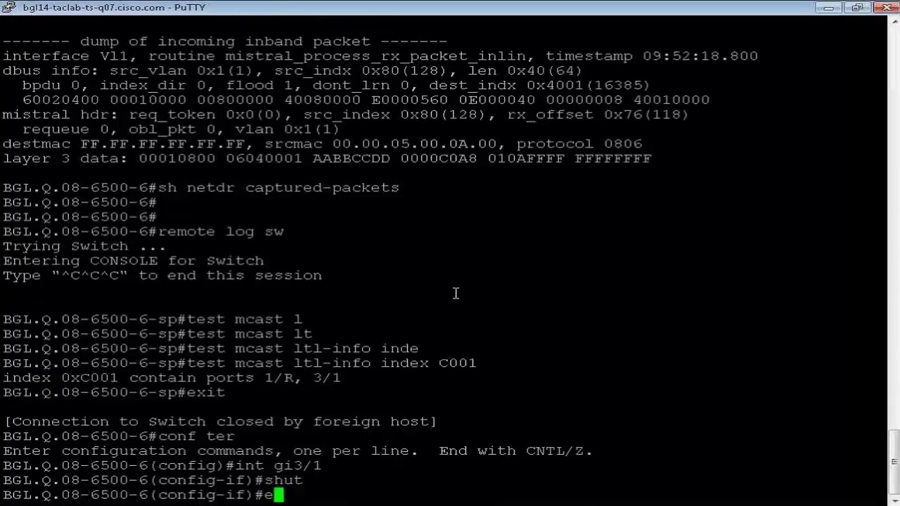
text(end)
key(Return)
Run 'sh process cpu sorted' repeatedly to confirm five-second CPU dropped to about 3%
text(sh process cpu sor)
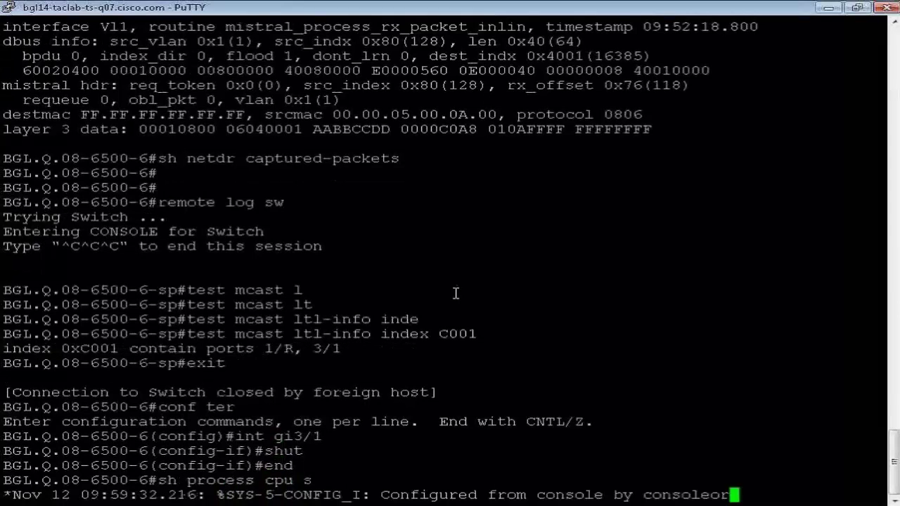
text(te)
key(Return)
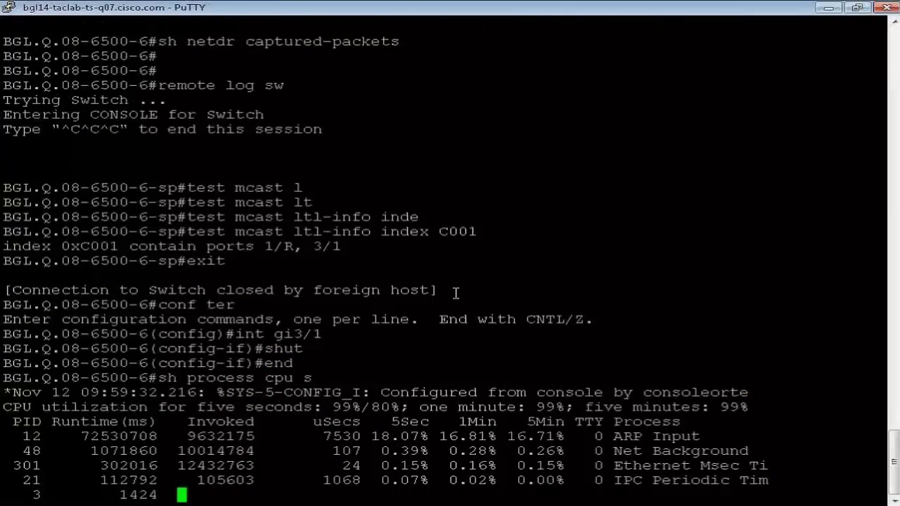
key(Up)
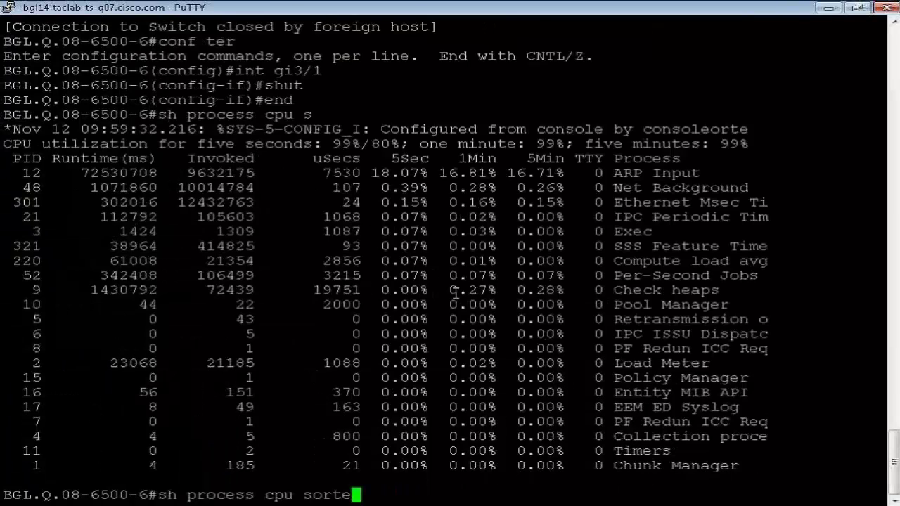
key(Return)
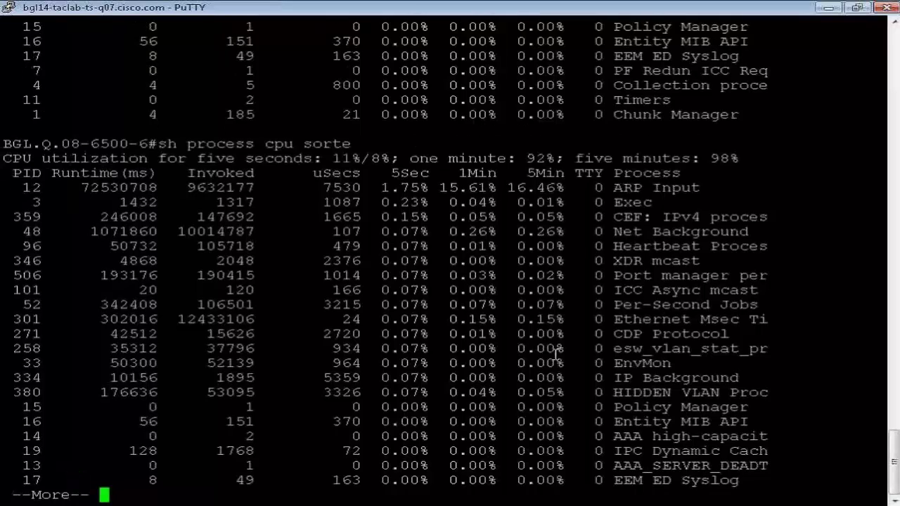
key(q)
key(Return)
text(conf ter)
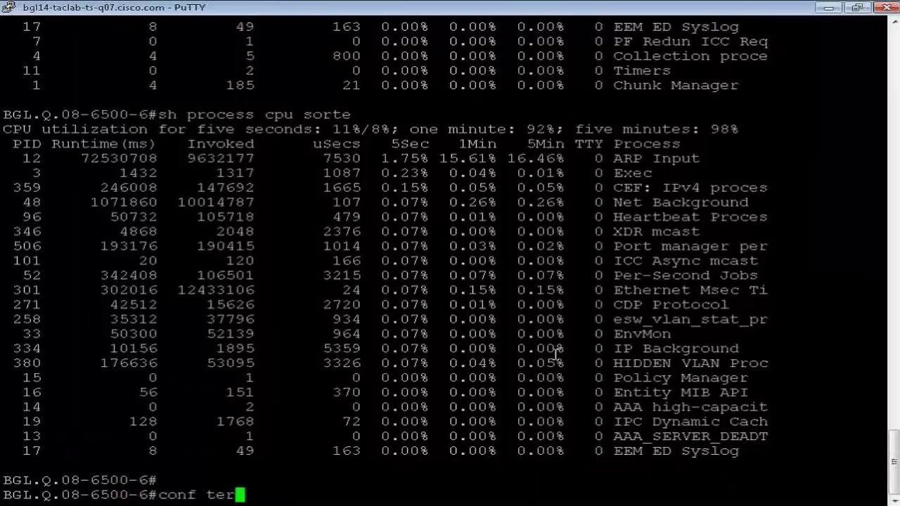
key(Up)
key(Return)
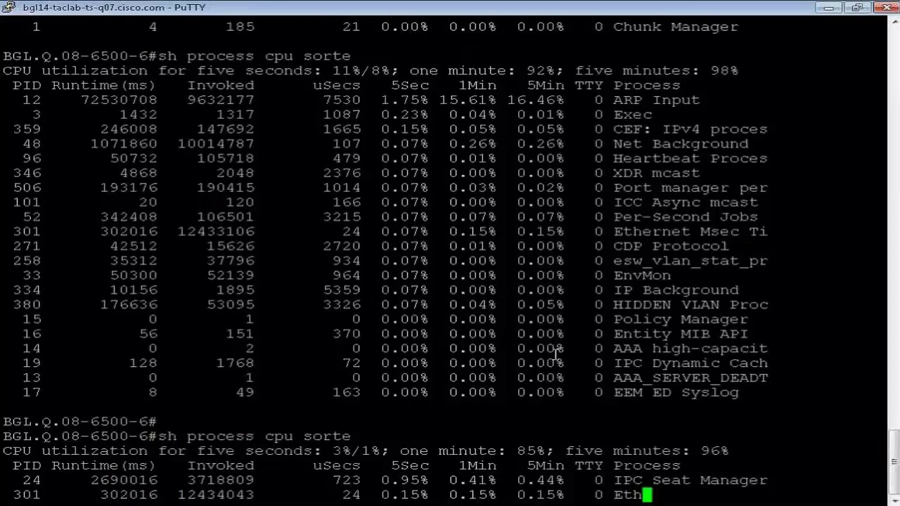